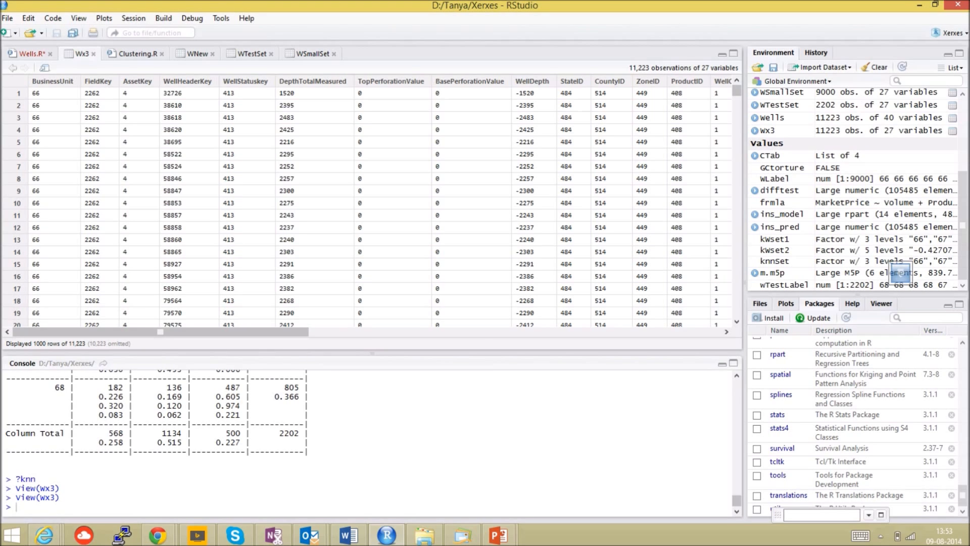
- Examine the columns of the Wx3 data set across its full width
left_click_drag(160, 332, 456, 332)
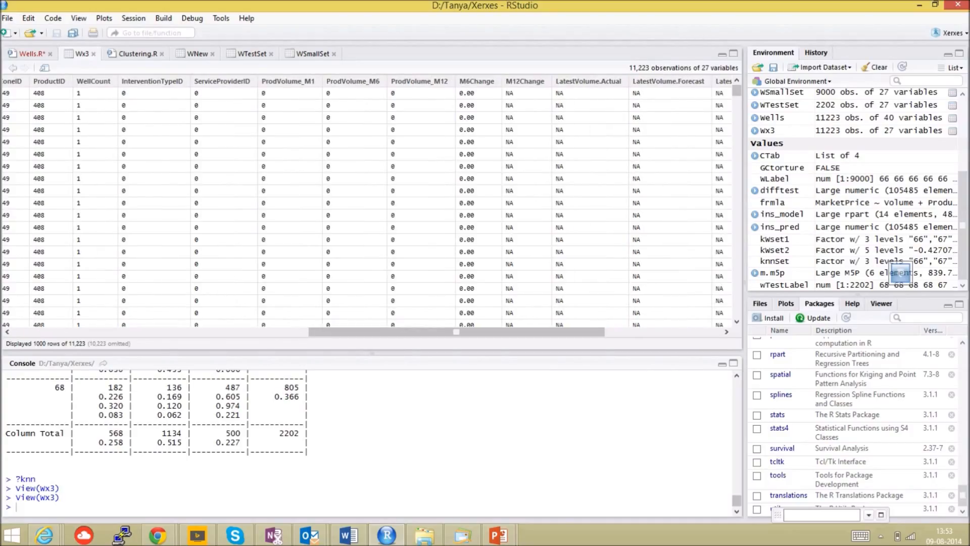
left_click_drag(456, 332, 572, 332)
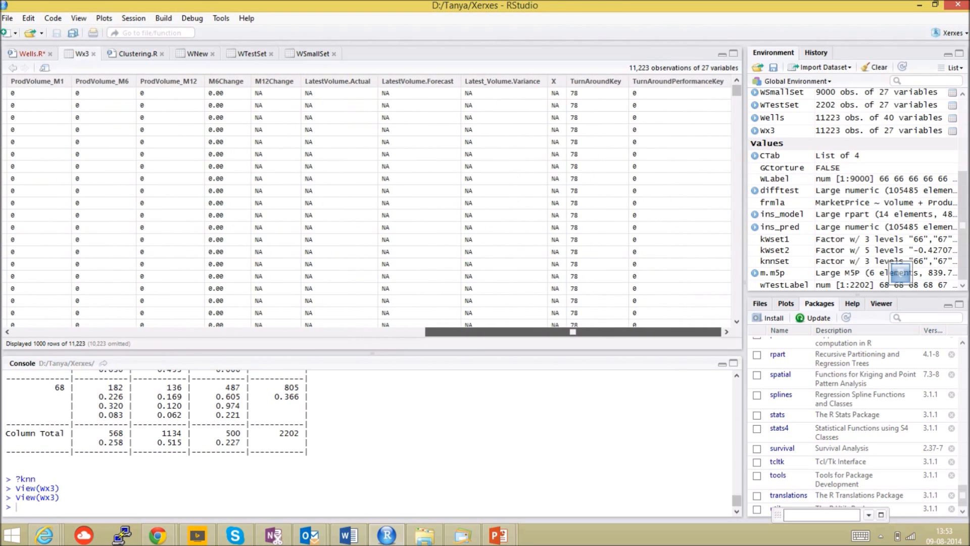
left_click_drag(572, 333, 160, 332)
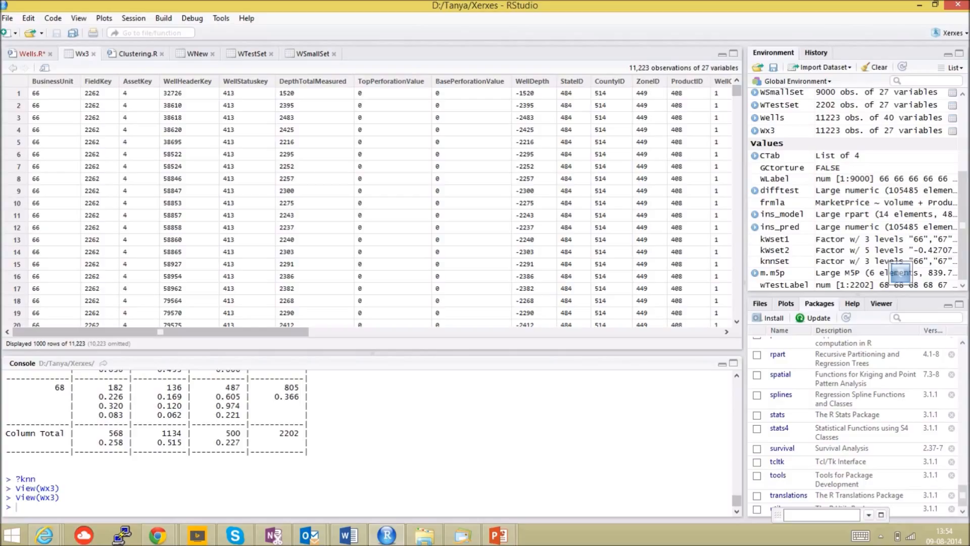
- Open the Clustering.R script and examine the line that replaces missing WNew values with 0
left_click(138, 54)
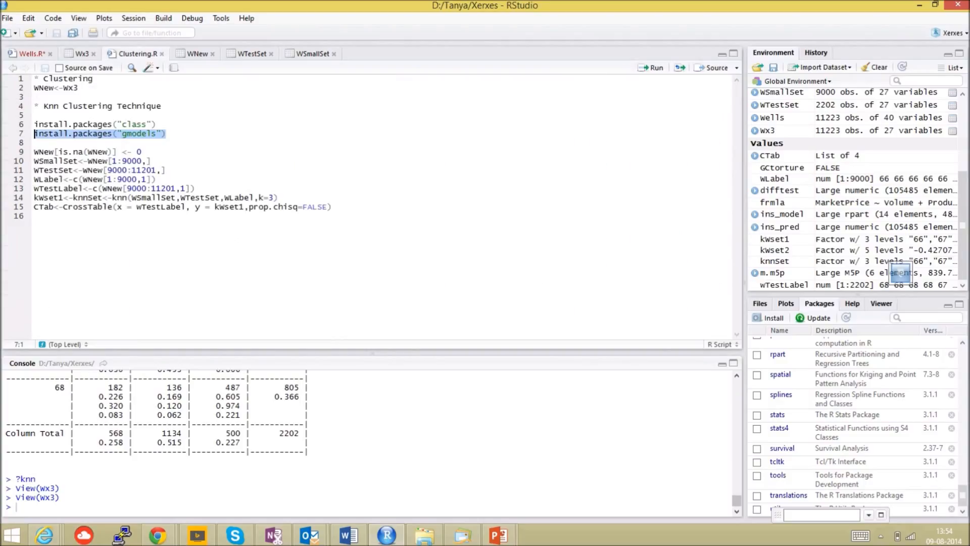
left_click(167, 170)
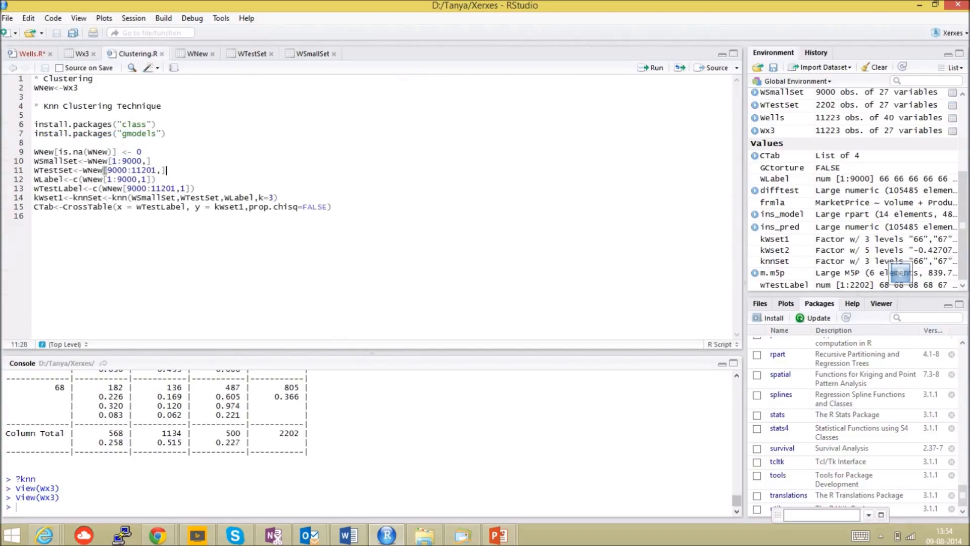
left_click_drag(142, 152, 34, 152)
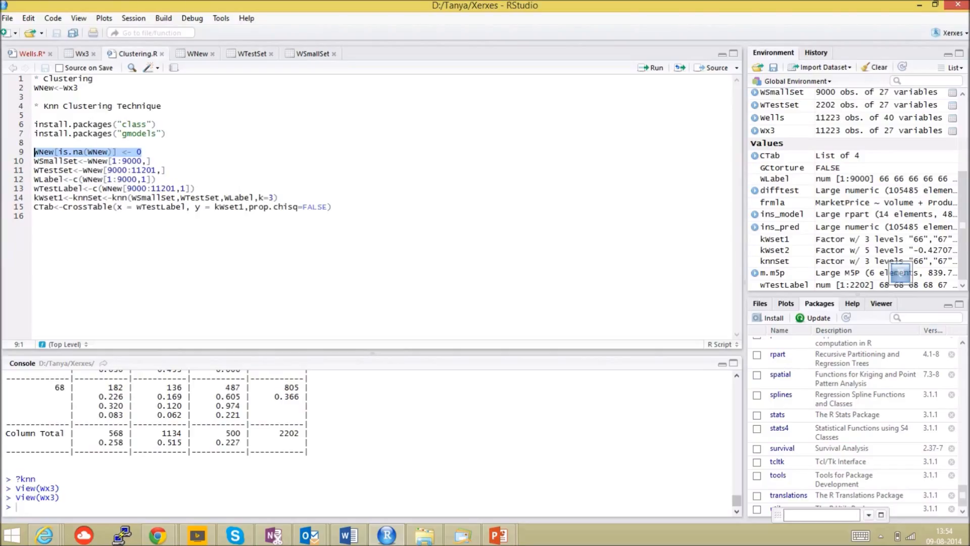
left_click(143, 151)
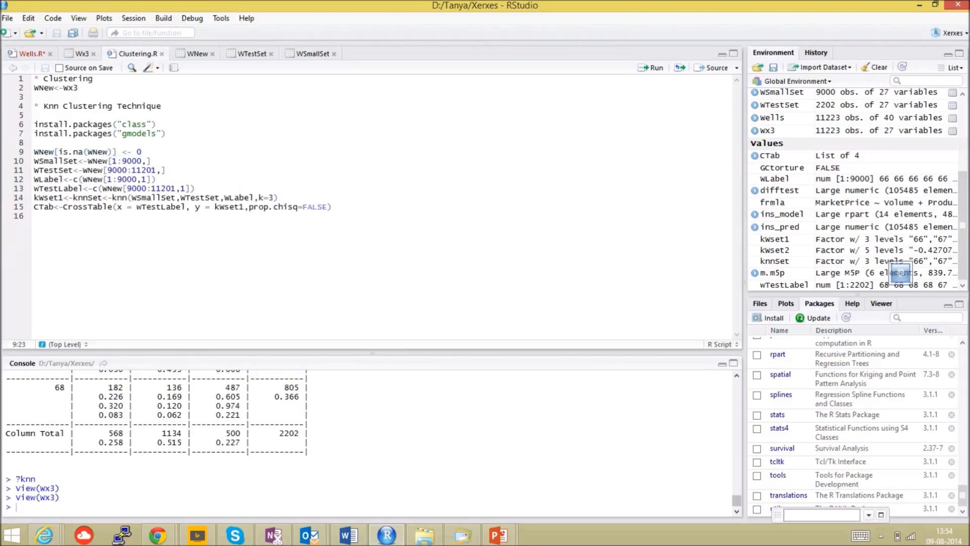
left_click_drag(143, 152, 35, 152)
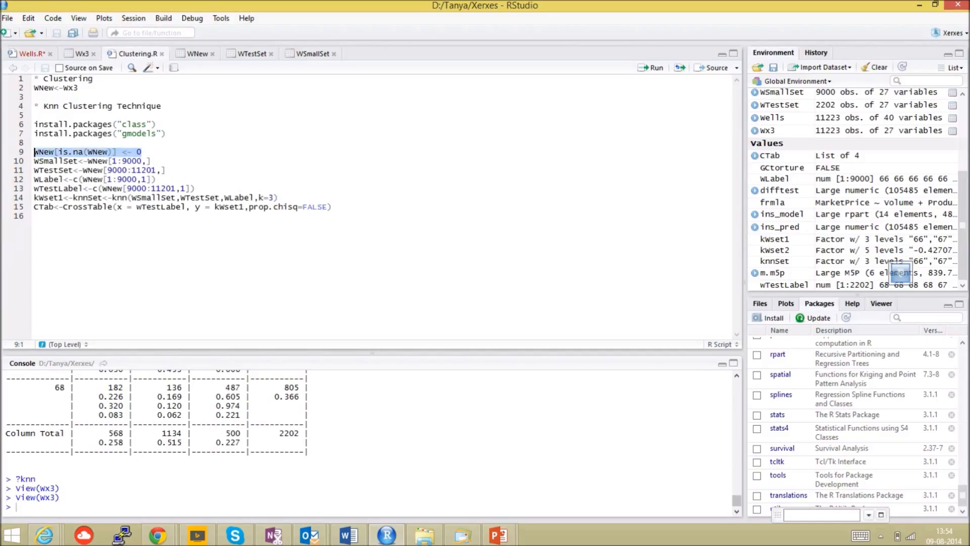
left_click(151, 161)
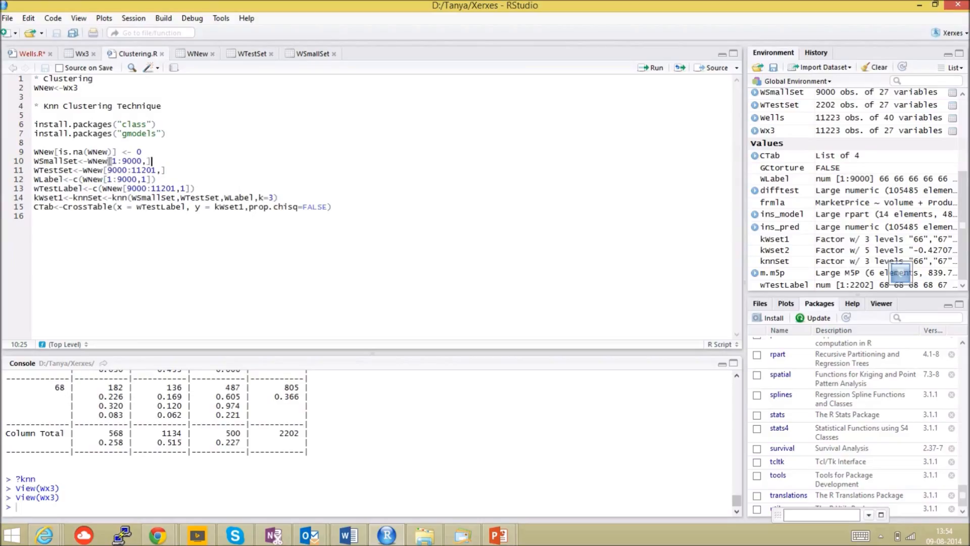
left_click_drag(142, 152, 34, 152)
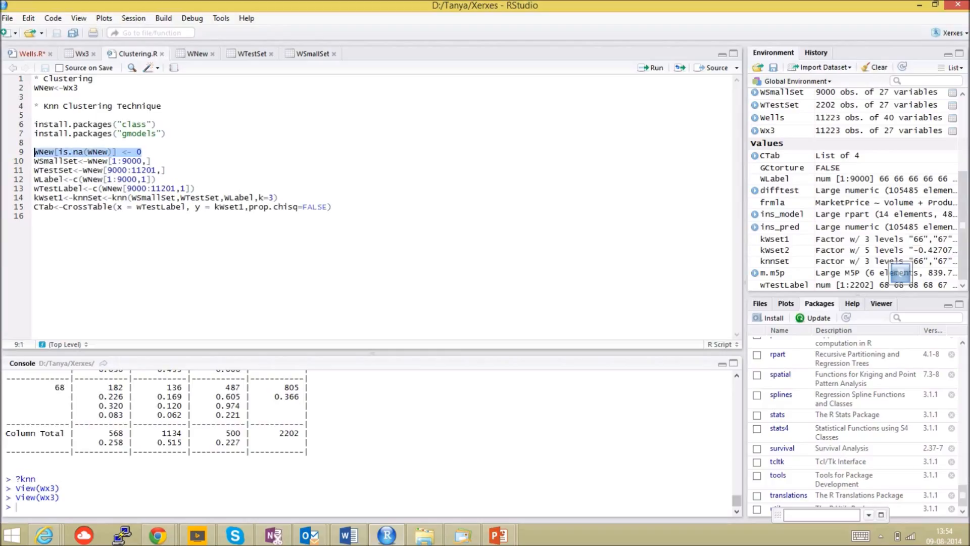
- Annotate the WSmallSet line with "*Training Set" and the WTestSet line with "*Testing Set"
left_click_drag(152, 161, 34, 161)
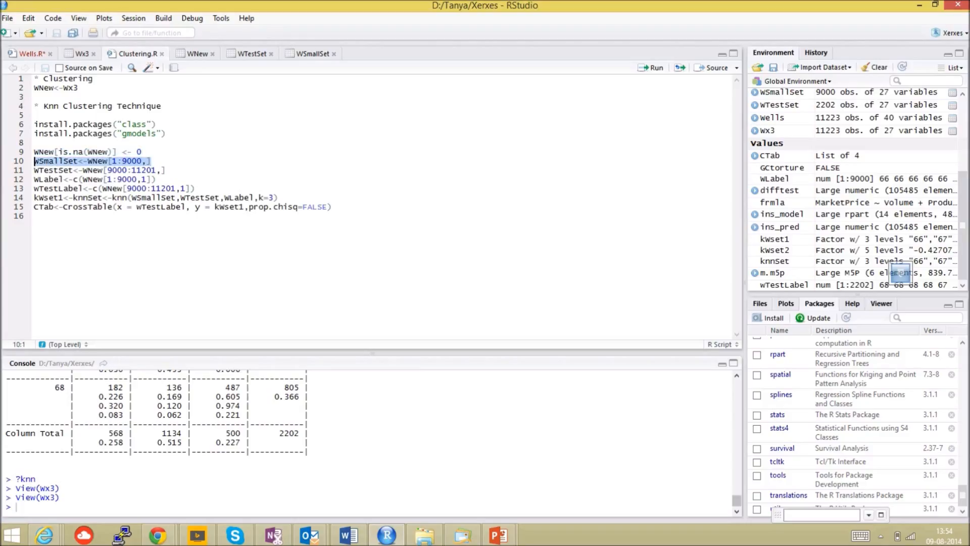
left_click(152, 161)
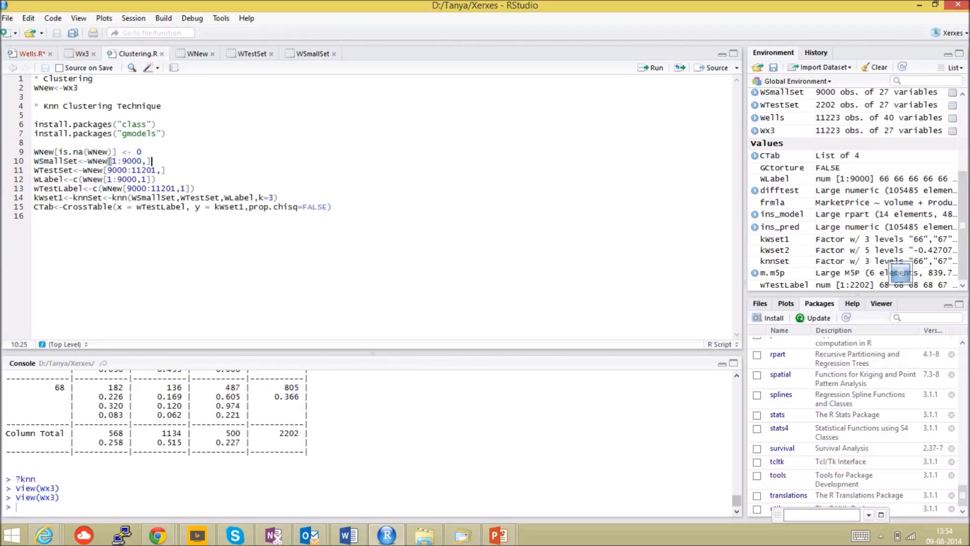
type("#Training Set")
key("Down")
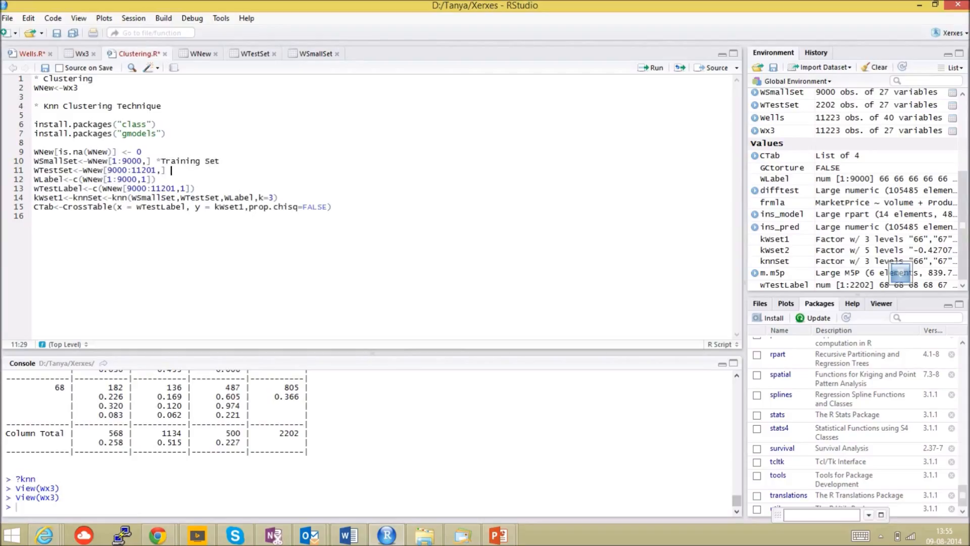
type("#Testing Set")
- Annotate the WLabel line with "*Labels of the Training Set"
key("Down")
type("#Labels of the Training Set")
- Annotate the wTestLabel line with "* Labels of the Testing Set"
key("Down")
type("*")
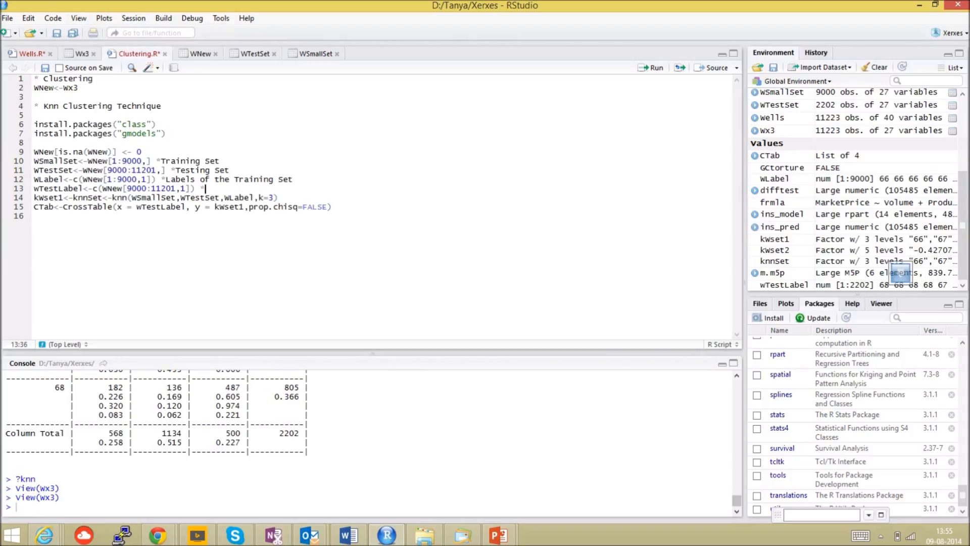
type(" Labels of the Testing Set")
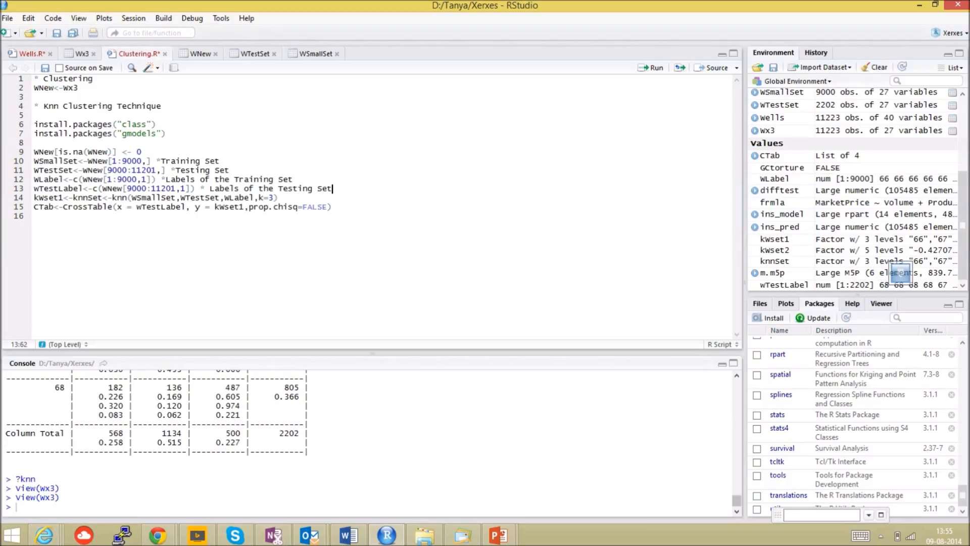
- Annotate the knn line of the script with "* Run Kn"
key("Down")
type("* Run Kn")
left_click(17, 506)
type("install.packages(\"gmodels\")")
key("Escape")
left_click_drag(349, 217, 103, 189)
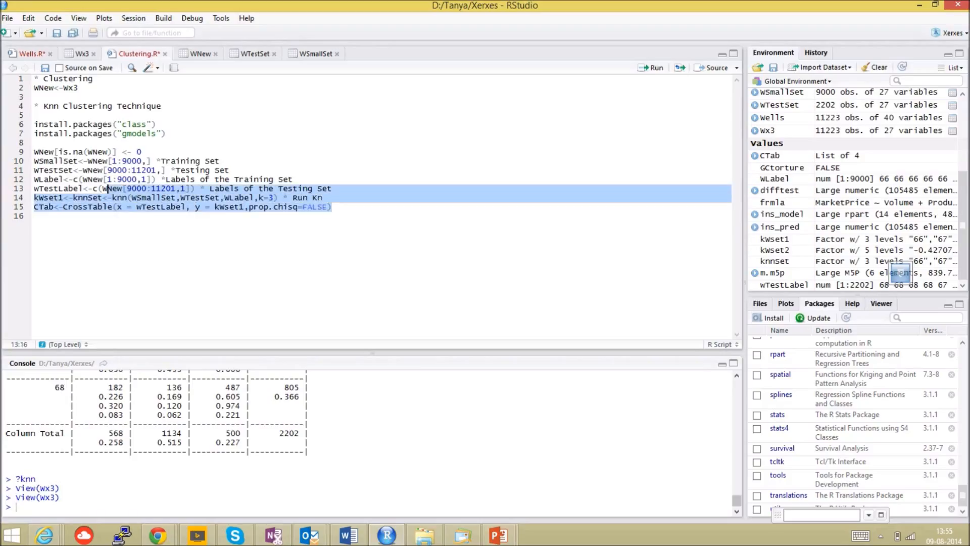
left_click(269, 198)
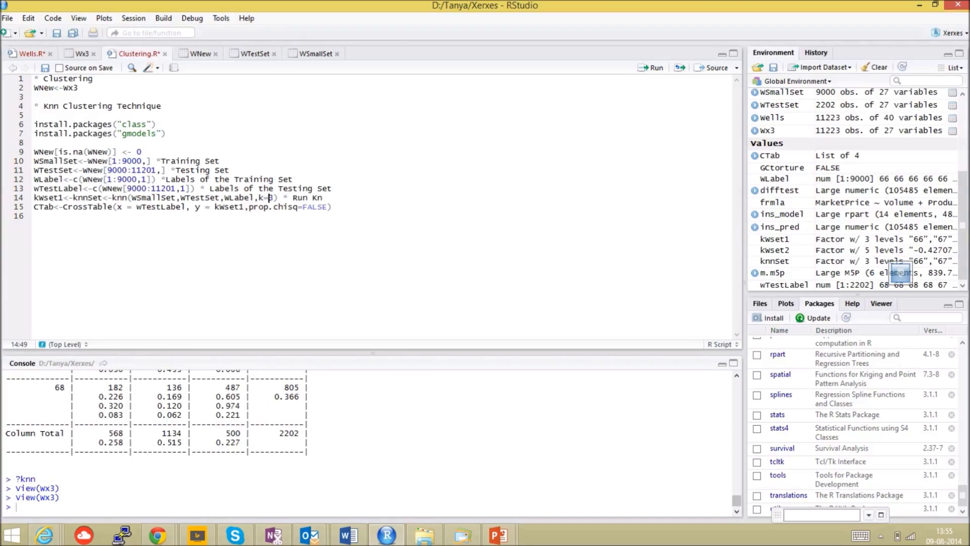
- Check the Wx3 columns and set the column index in the WLabel and wTestLabel lines of Clustering.R to 26
left_click(82, 53)
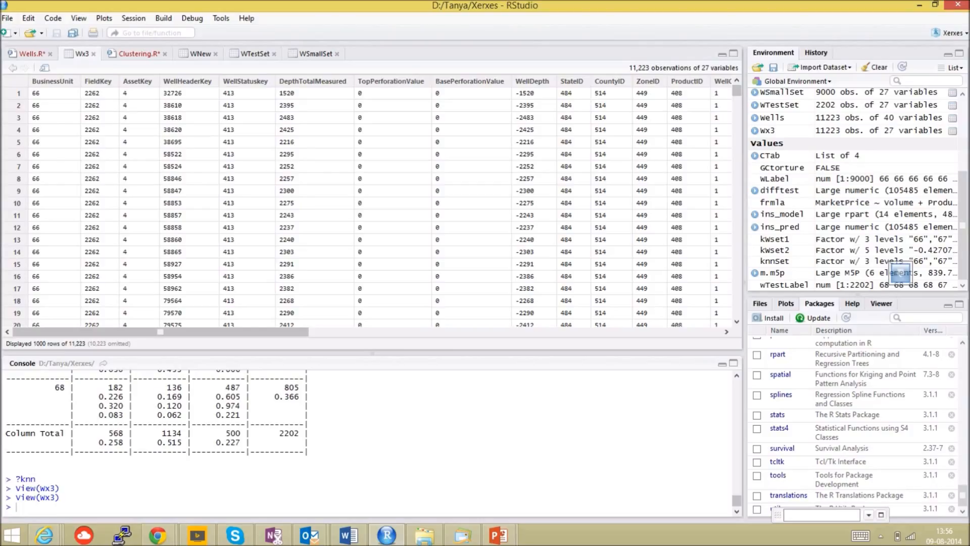
left_click(139, 54)
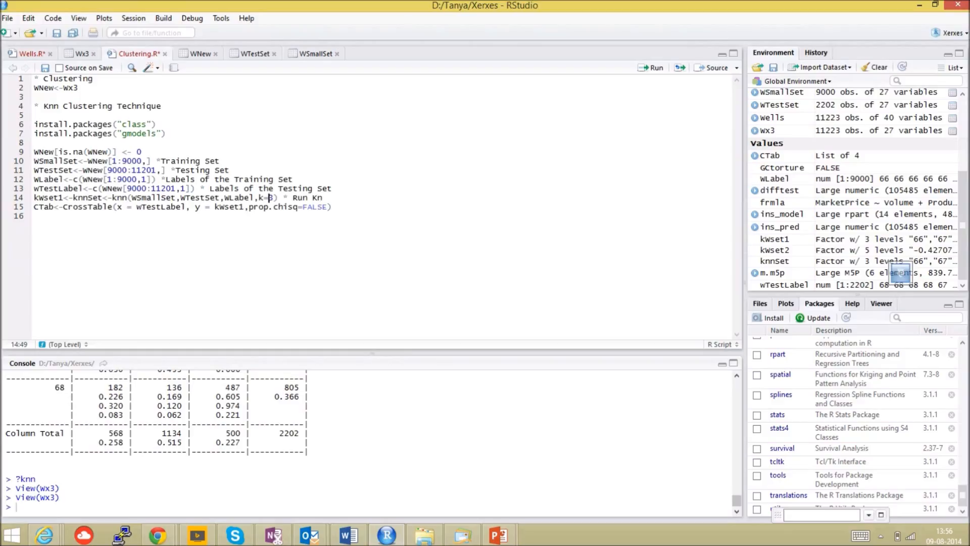
left_click(147, 179)
key("BackSpace")
type("26")
left_click(187, 188)
key("BackSpace")
type("26")
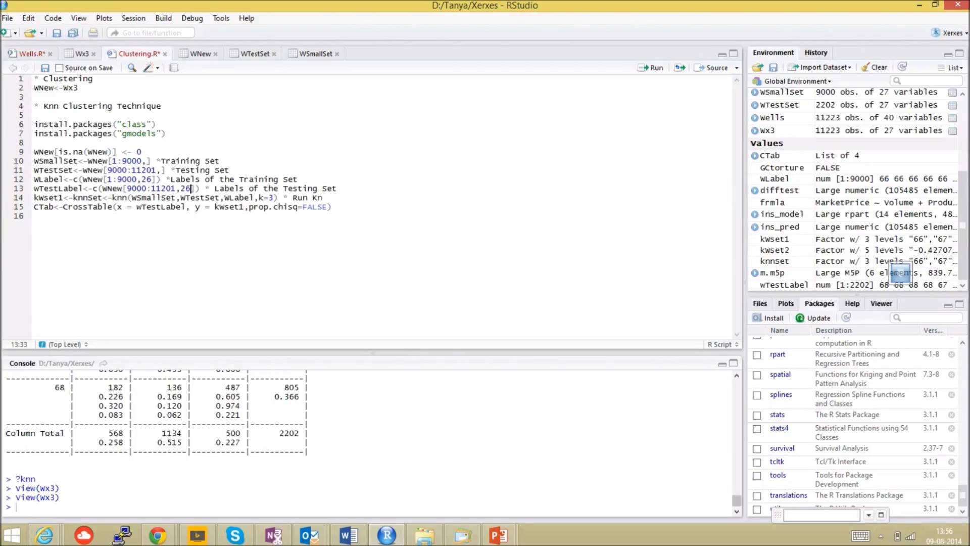
- Try to run script lines 10 to 15, from WSmallSet to CrossTable, and review the console output
left_click_drag(332, 207, 34, 161)
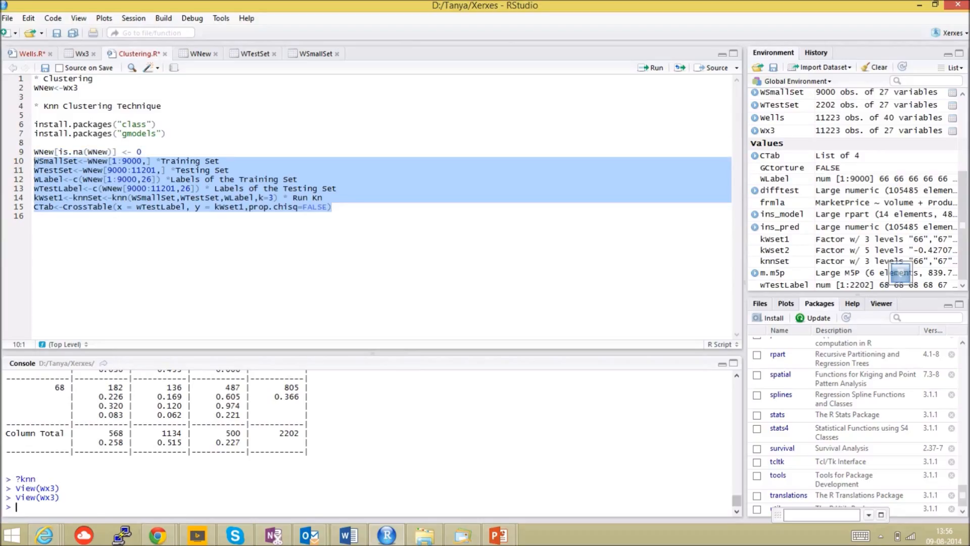
key("ctrl+Return")
mouse_move(235, 535)
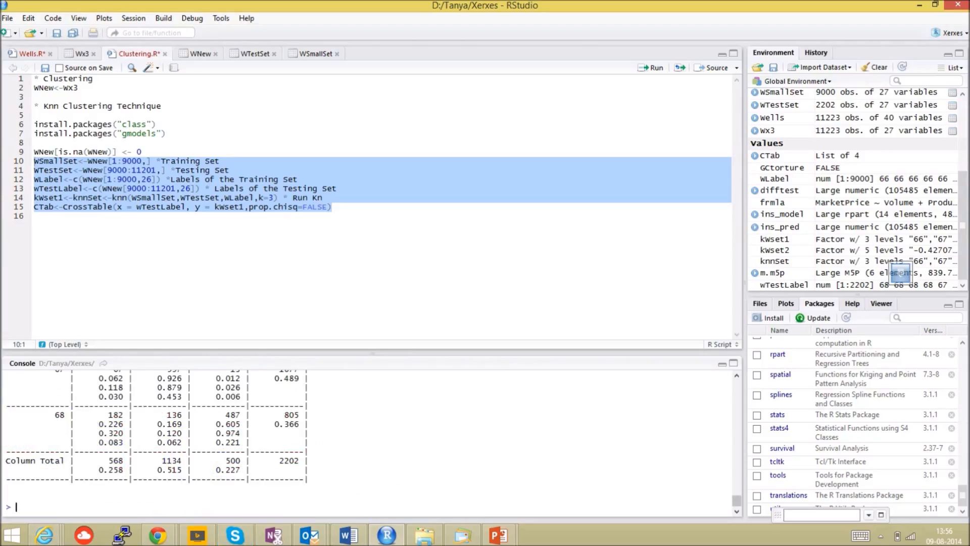
scroll(151, 445, "up", 4)
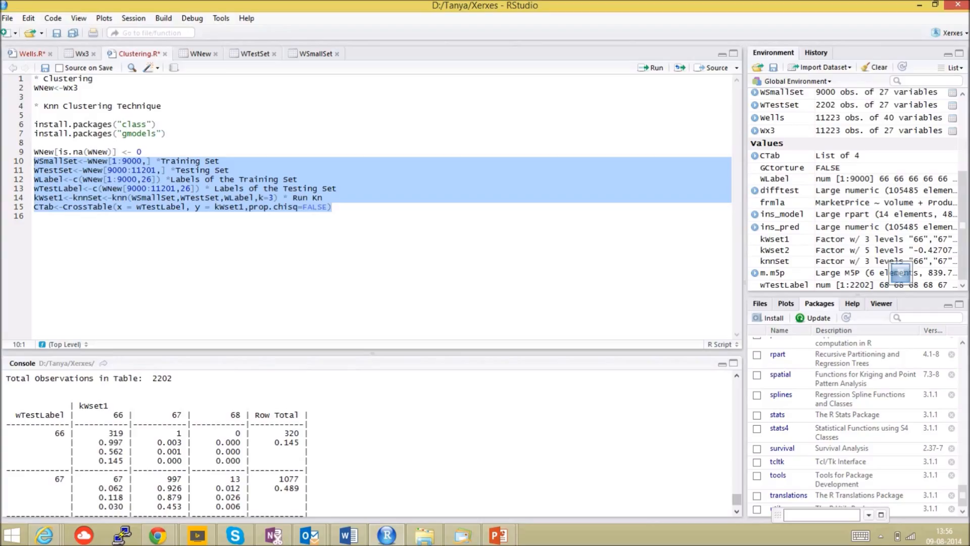
scroll(152, 444, "down", 4)
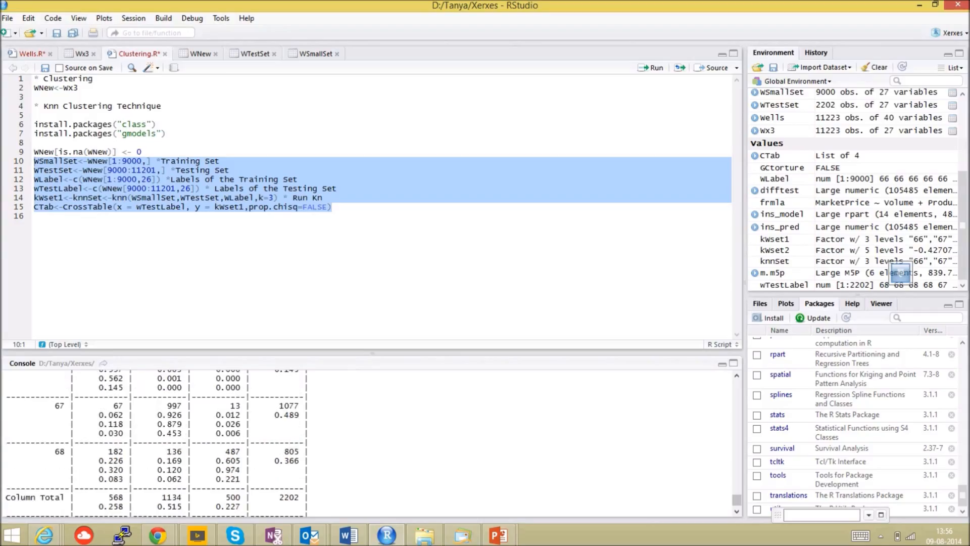
key("ctrl+Return")
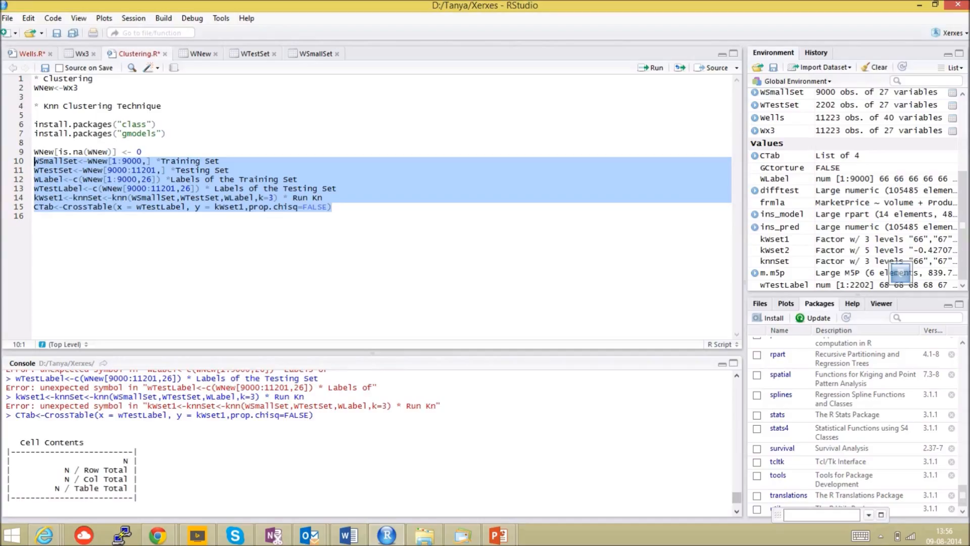
- Remove the trailing annotations from lines 10 to 14 of the script
left_click(109, 161)
left_click_drag(156, 160, 205, 188)
key("BackSpace")
key("Delete")
key("Delete")
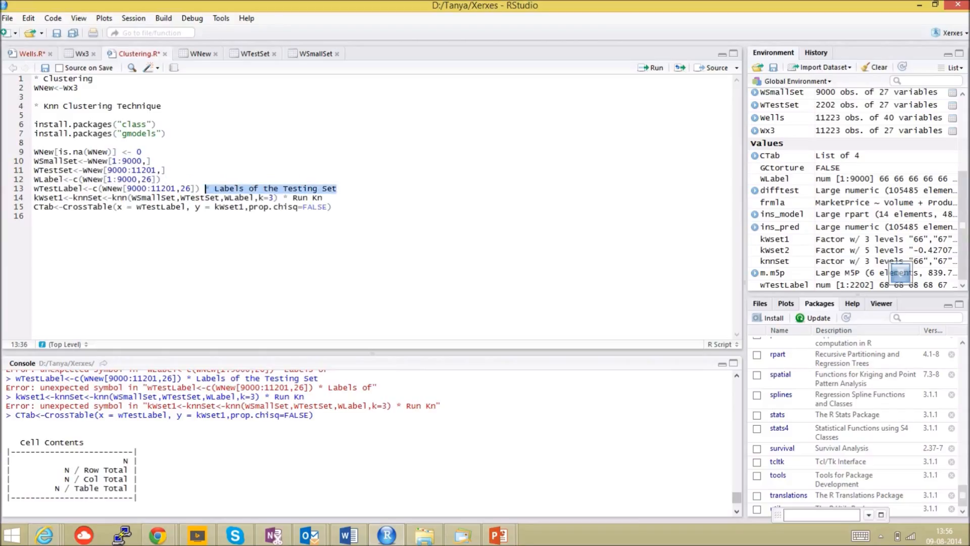
key("Delete")
left_click_drag(322, 197, 33, 161)
key("BackSpace")
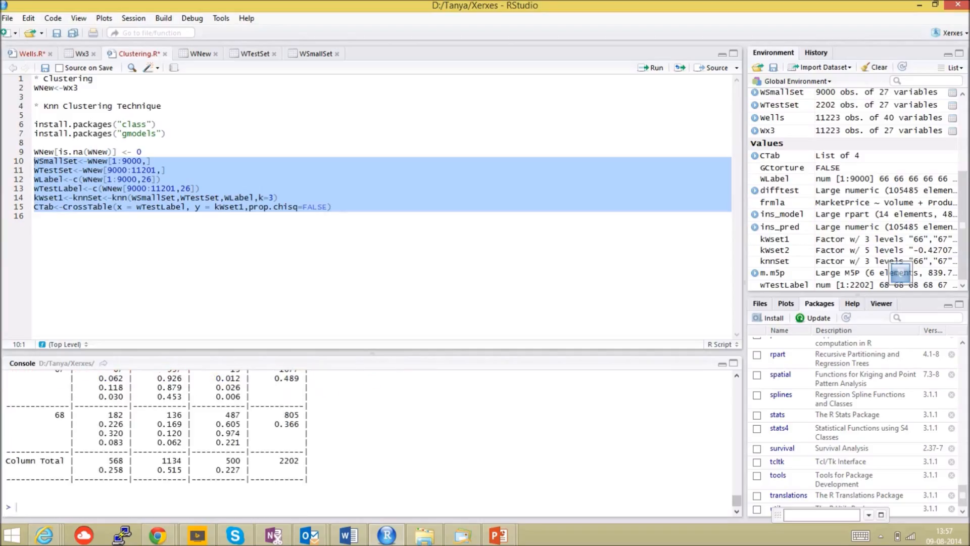
- Run the cleaned lines 10 to 15 and enlarge the console to show the whole cross table
key("ctrl+Return")
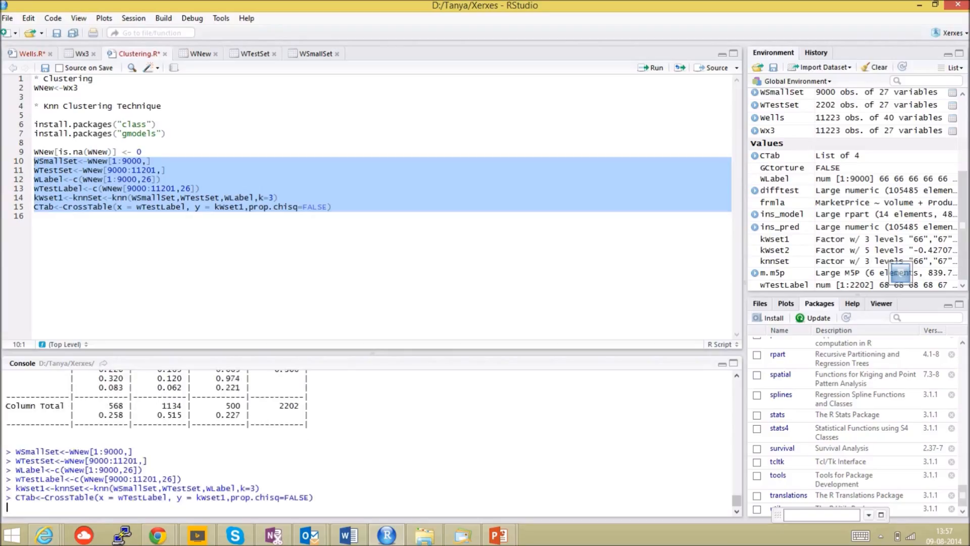
left_click_drag(373, 353, 373, 246)
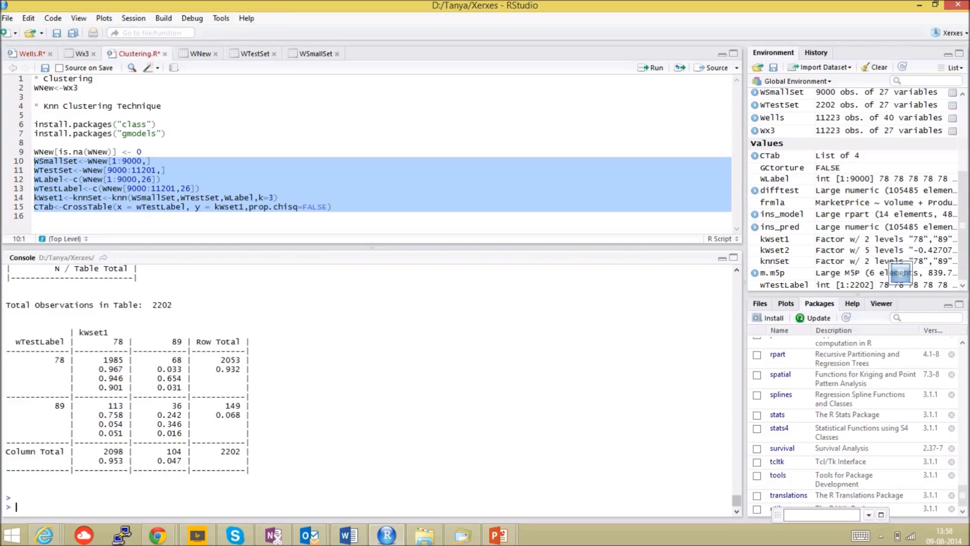
- Examine the Wx3, WSmallSet and WTestSet data sets, including the TurnAroundKey column of WSmallSet
left_click(82, 54)
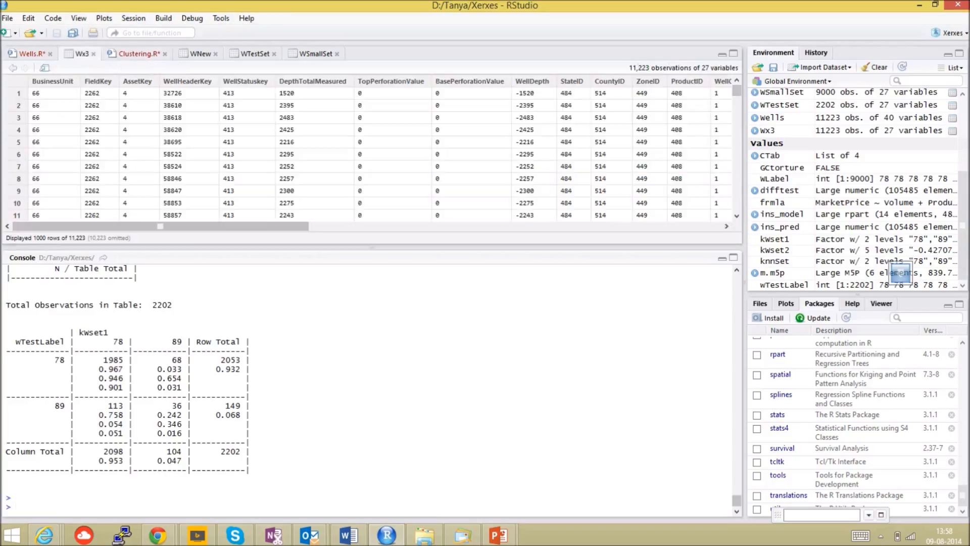
left_click(506, 227)
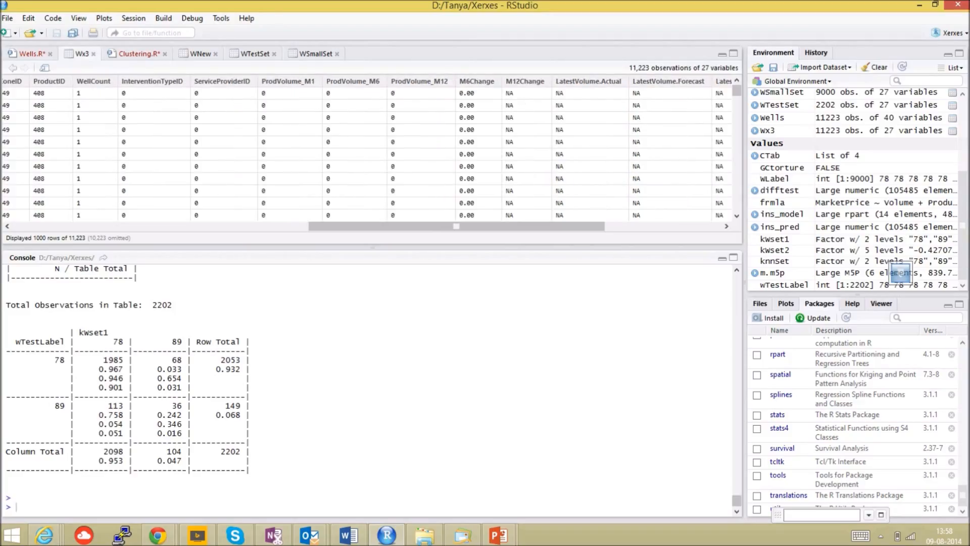
left_click(315, 54)
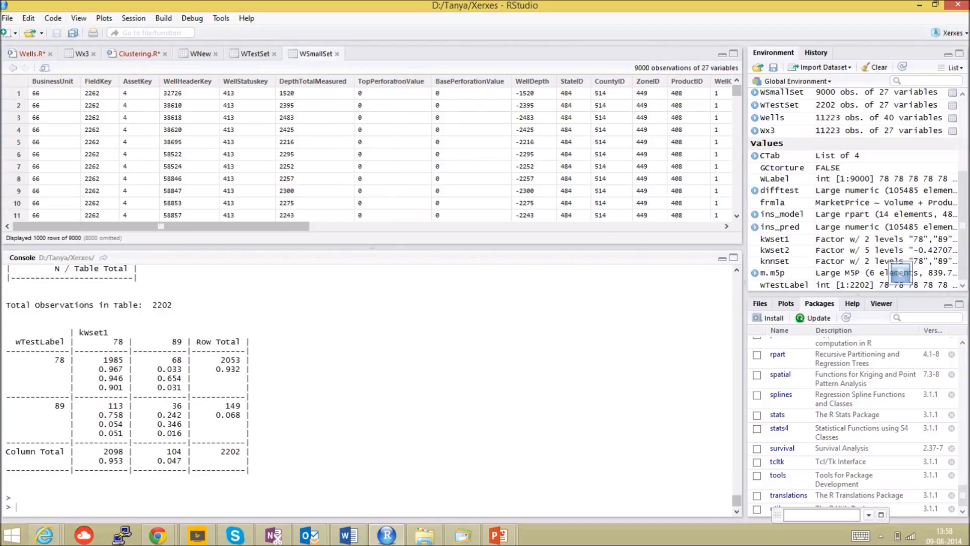
left_click(662, 226)
left_click(662, 226)
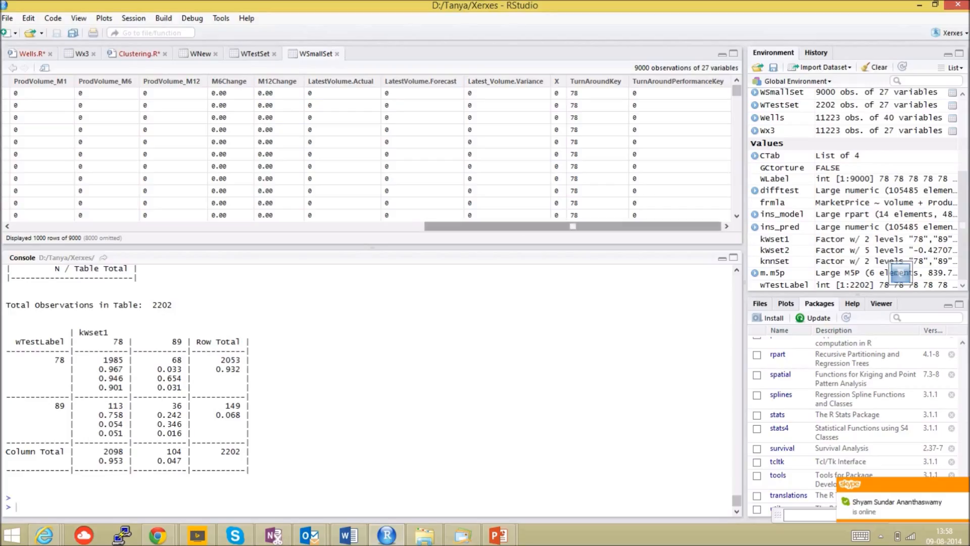
left_click_drag(572, 226, 161, 226)
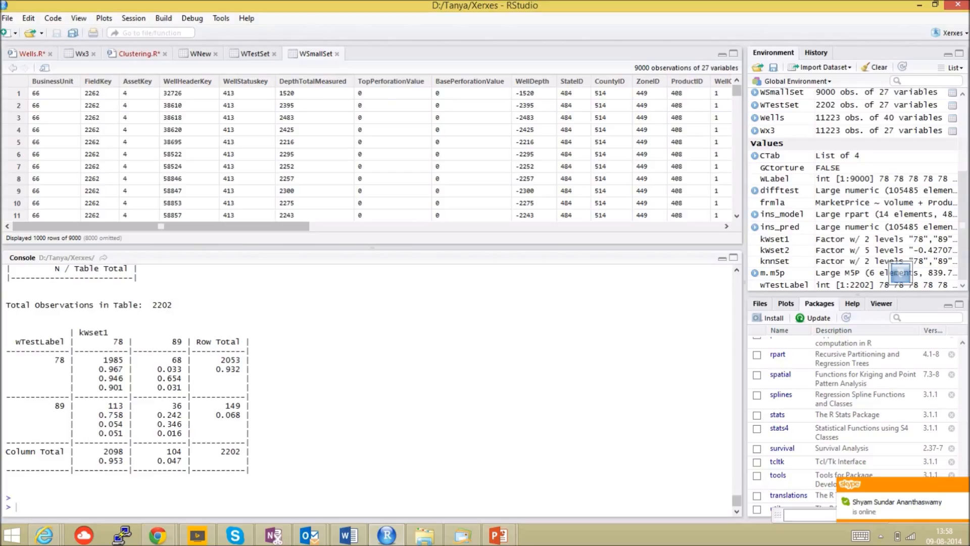
left_click(255, 54)
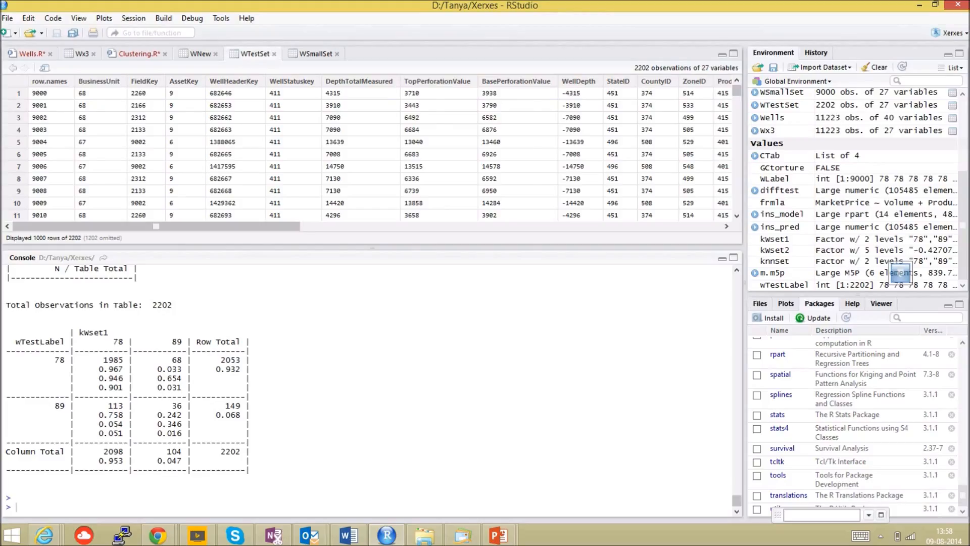
- Return to the Clustering.R script and examine the knn line and the CrossTable line
left_click(316, 53)
left_click(139, 53)
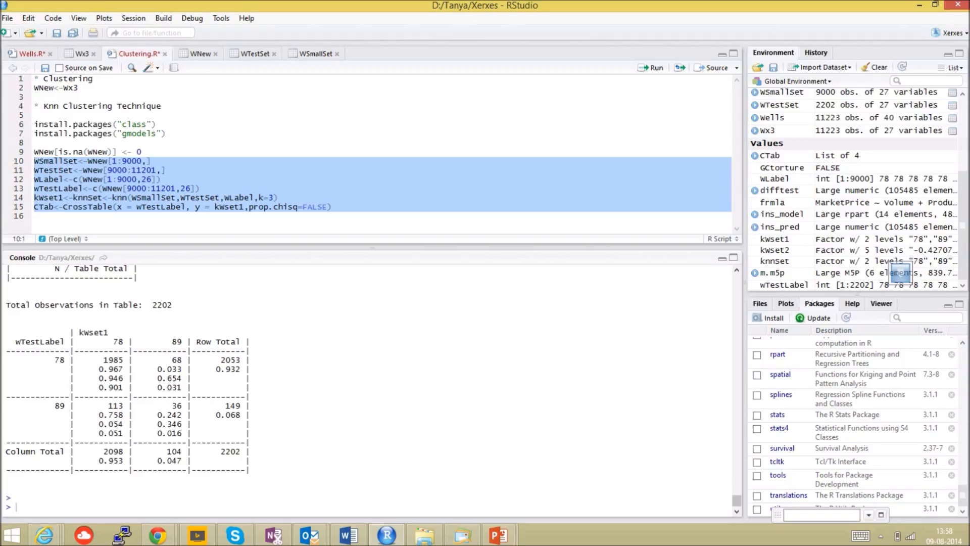
left_click_drag(281, 197, 33, 199)
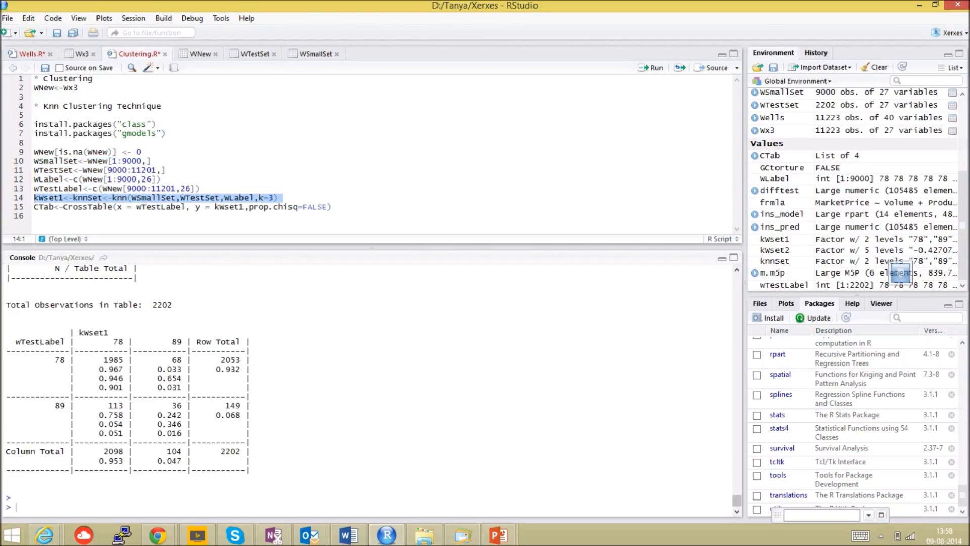
left_click_drag(332, 207, 33, 206)
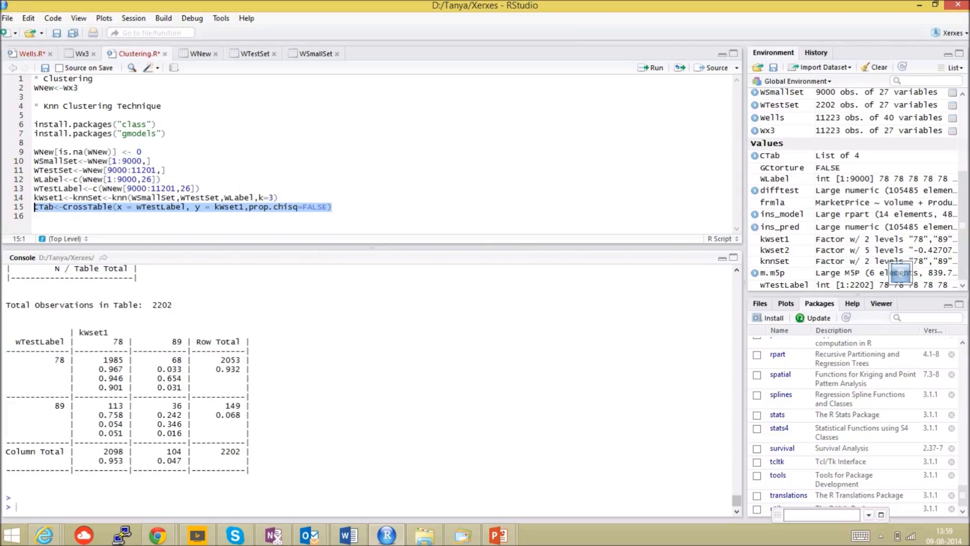
- Run summary(kWset1) in the console to summarize the predicted classes
type("summary(")
double_click(49, 197)
left_click(57, 507)
type("kWset1")
key("Right")
key("Return")
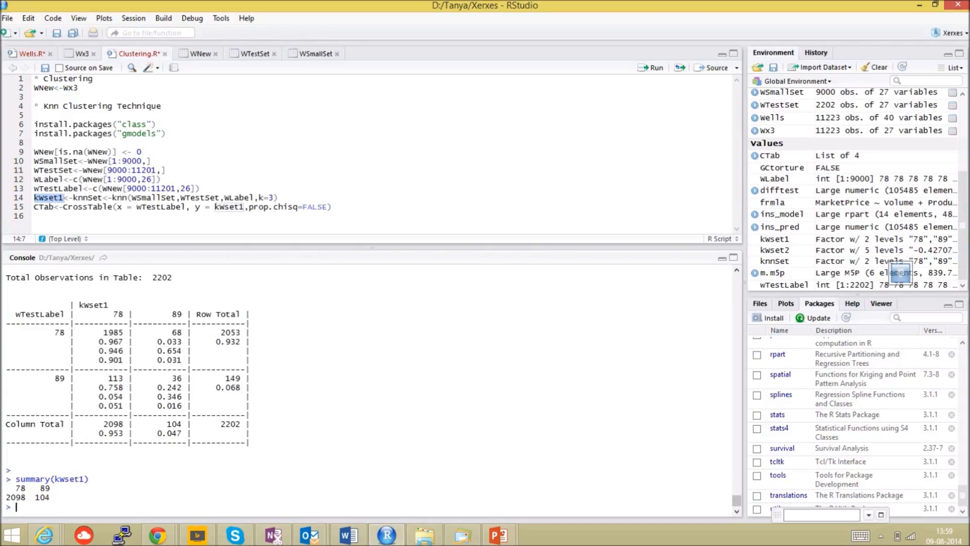
- Compare the CrossTable arguments with the console's cross table, checking the total observations and the correctly predicted cells for 78 and 89
left_click(333, 208)
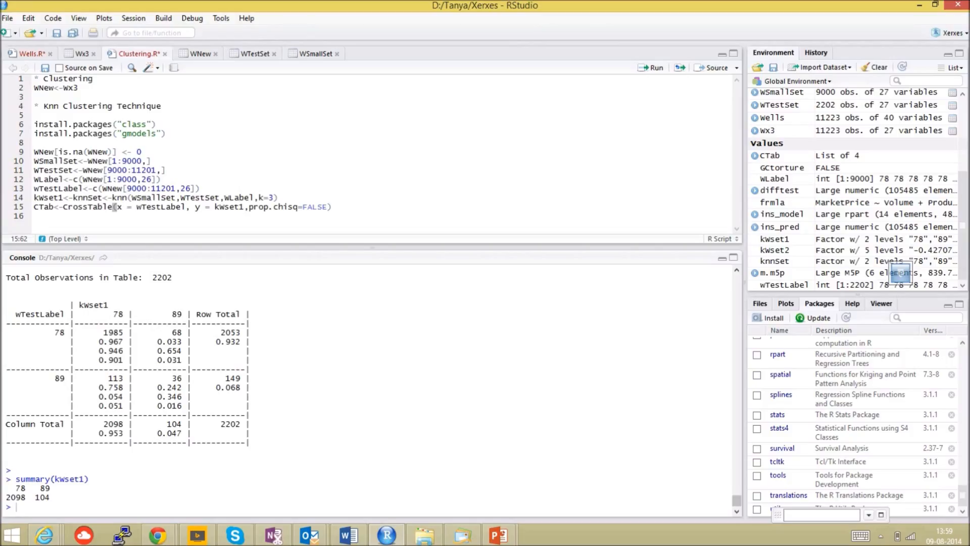
left_click_drag(177, 277, 148, 277)
left_click(171, 207)
double_click(229, 206)
left_click_drag(123, 332, 94, 332)
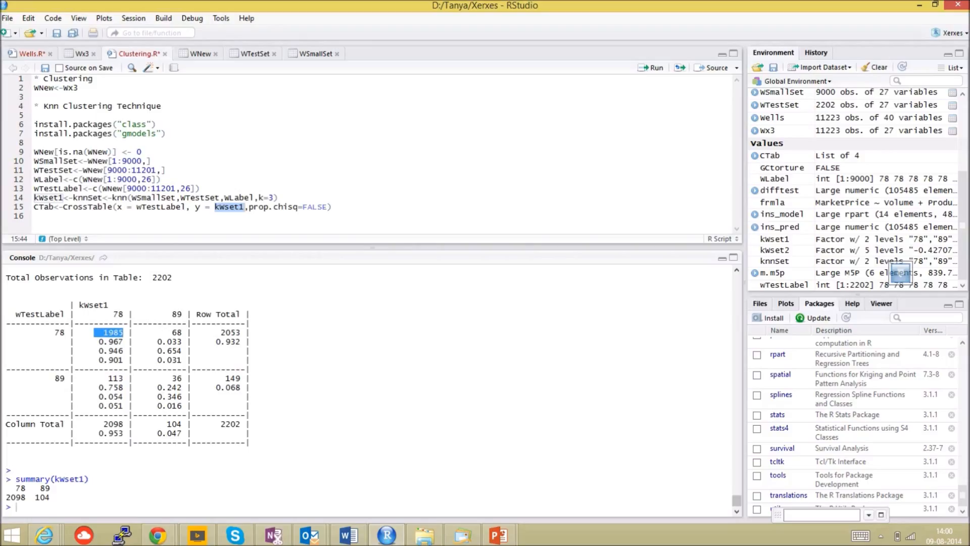
left_click_drag(182, 378, 166, 378)
- Open the Windows Calculator and compute the prediction accuracy as 1985 plus 36, divided by 2202
key("super")
type("calc")
key("Return")
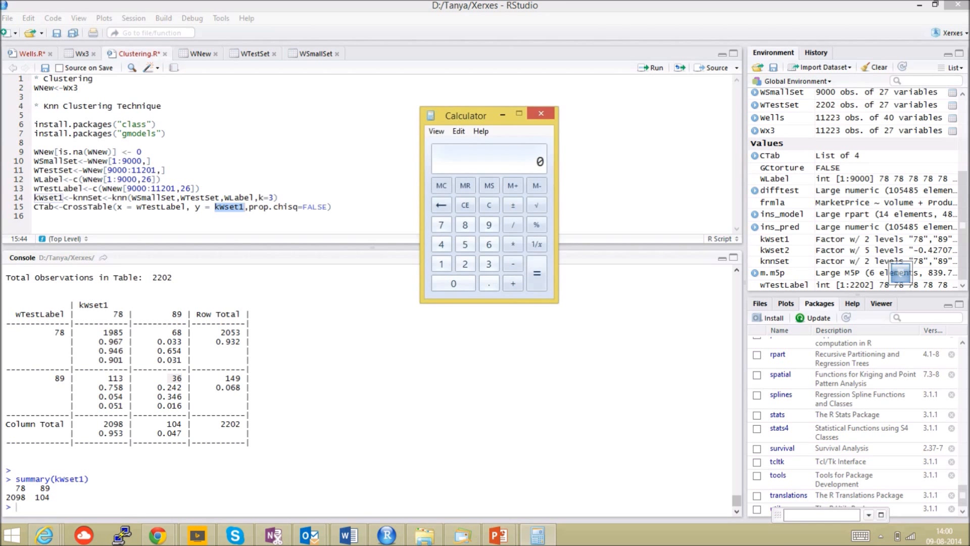
type("1986")
key("BackSpace")
type("5")
key("plus")
type("36")
key("Return")
key("slash")
type("2202")
key("Return")
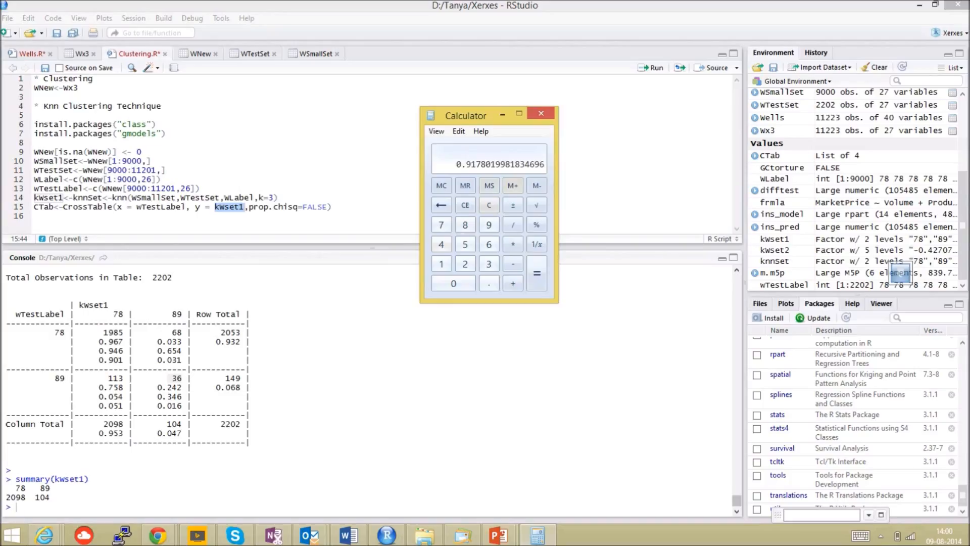
- Return to RStudio and examine the misclassified cells of the cross table, 68 and 113
key("super")
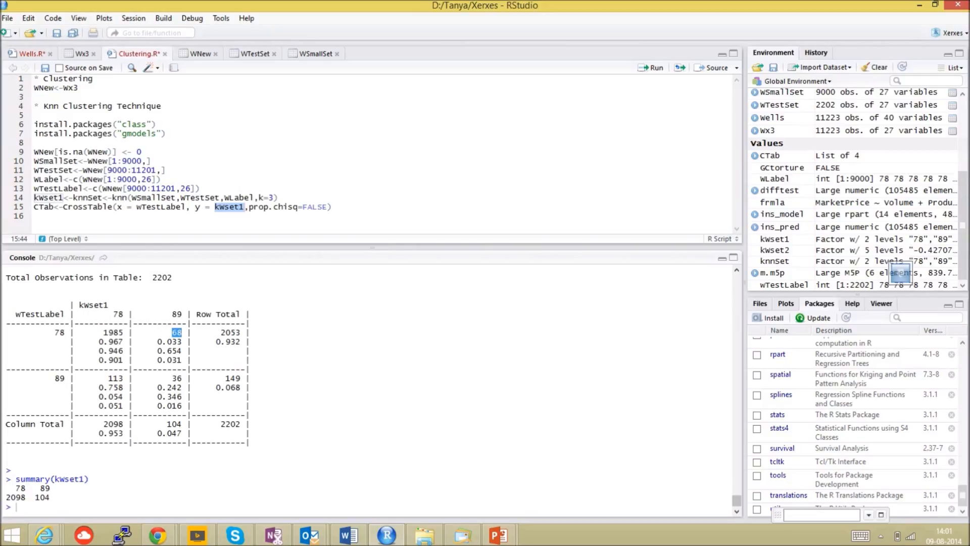
double_click(116, 379)
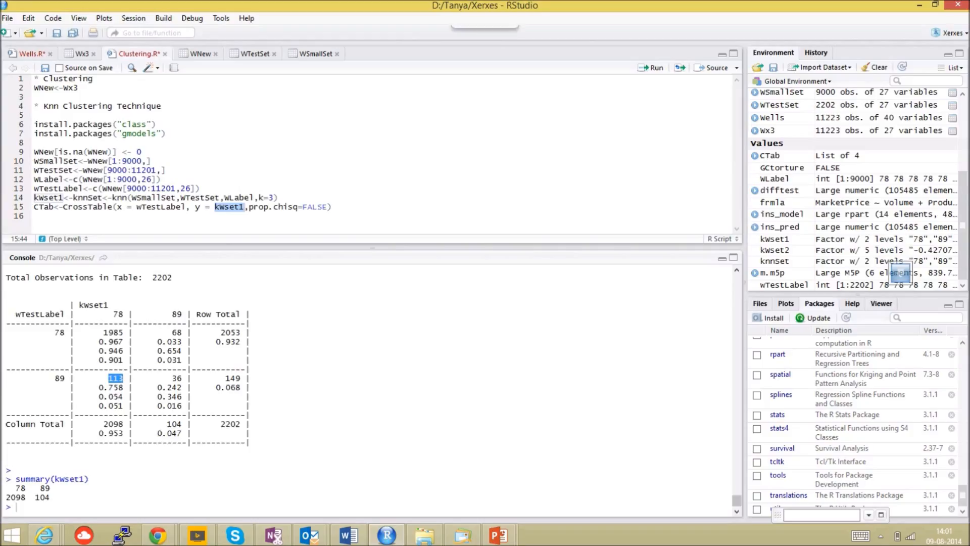
- Switch to the PowerPoint slide show, advance to the "Demo with Azure ML" slide and end the show
key("ctrl+shift+F10")
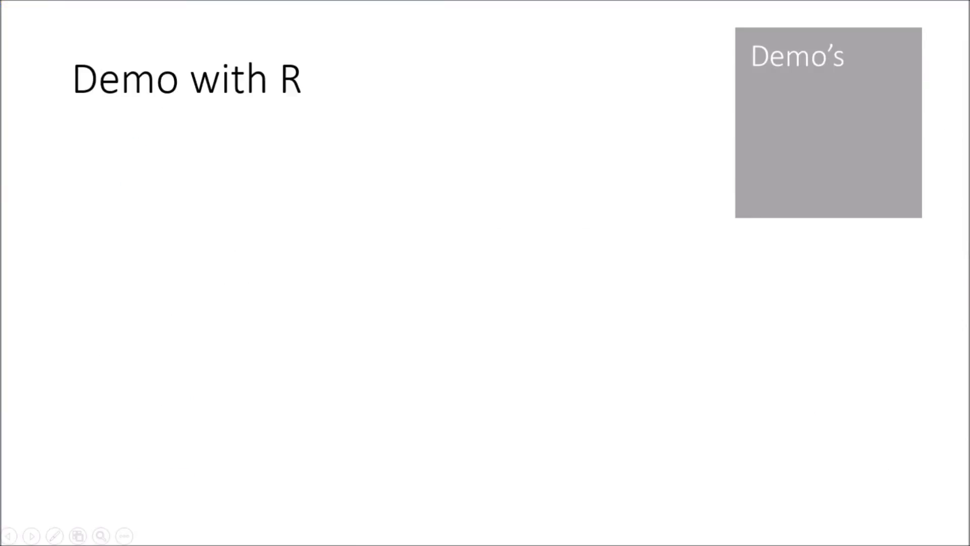
key("Right")
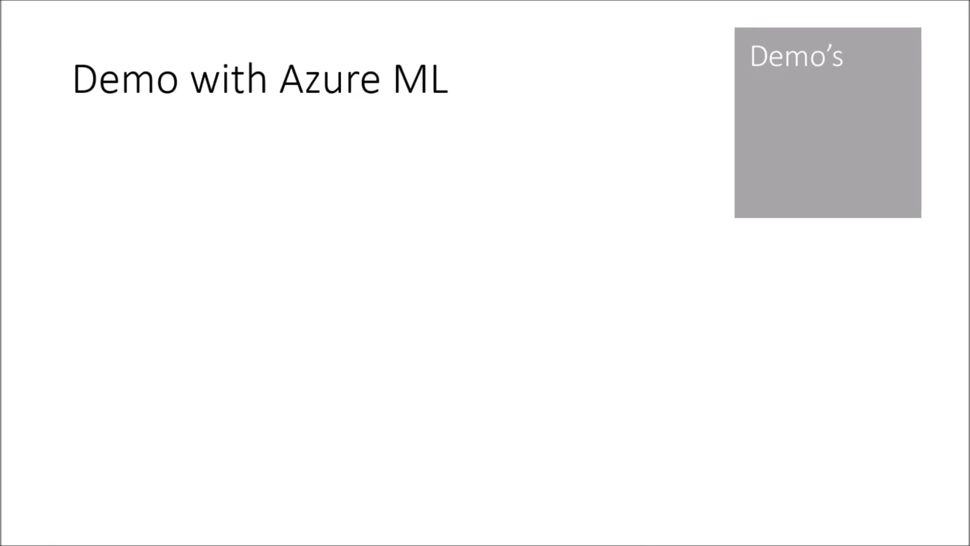
key("Escape")
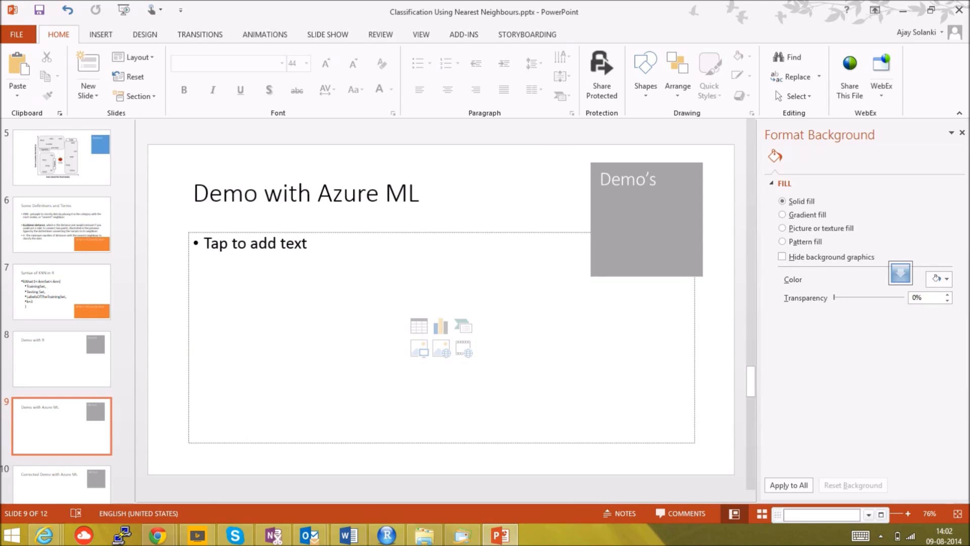
- Minimize PowerPoint, the Tanya folder window and the other open windows to reach the desktop
left_click(904, 11)
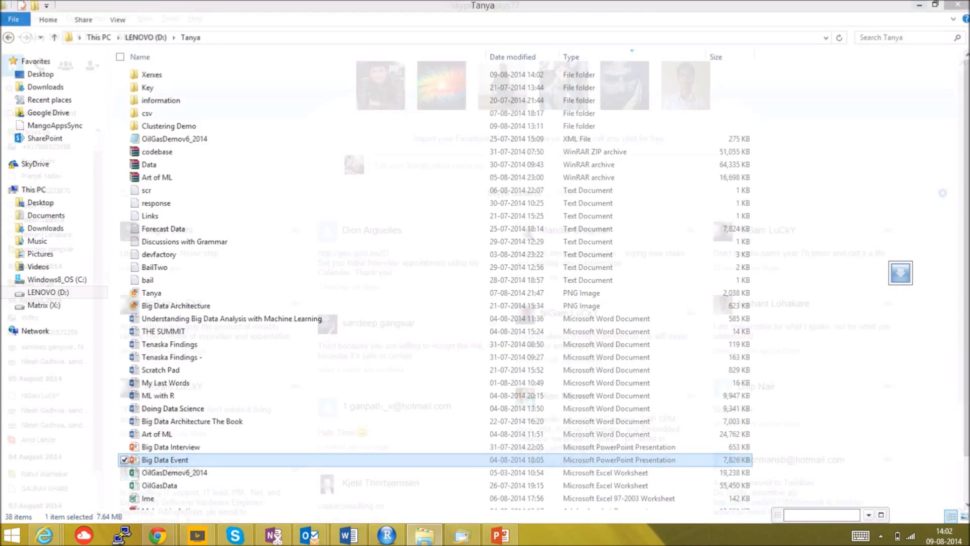
left_click(920, 5)
left_click(920, 5)
left_click(904, 8)
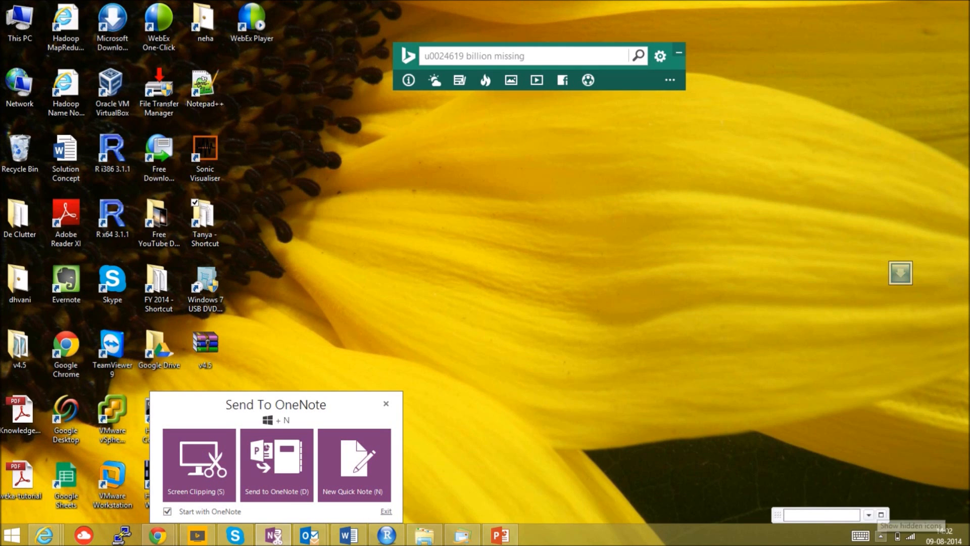
left_click(881, 535)
right_click(890, 434)
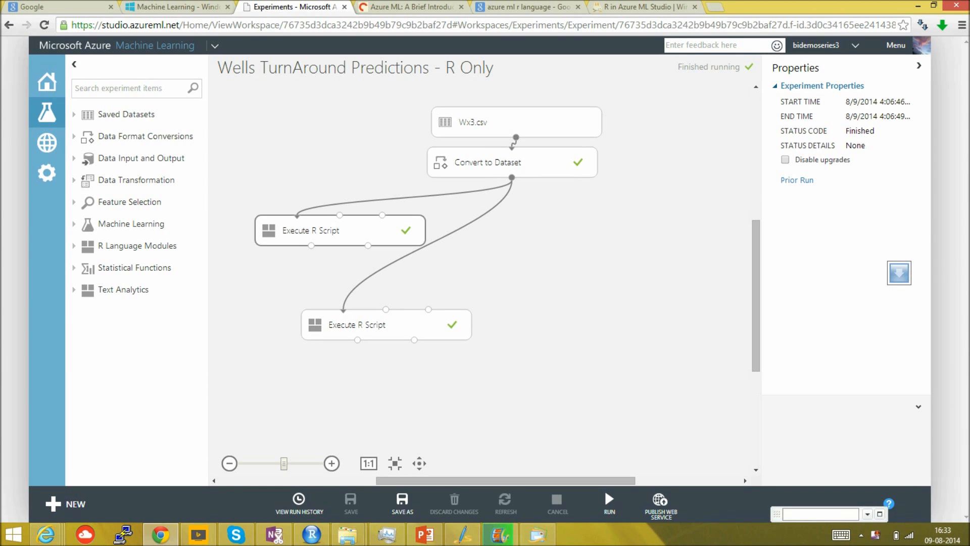
- Review the R code of both Execute R Script modules in the Azure ML experiment "Wells TurnAround Predictions - R Only" and run the experiment
left_click(340, 230)
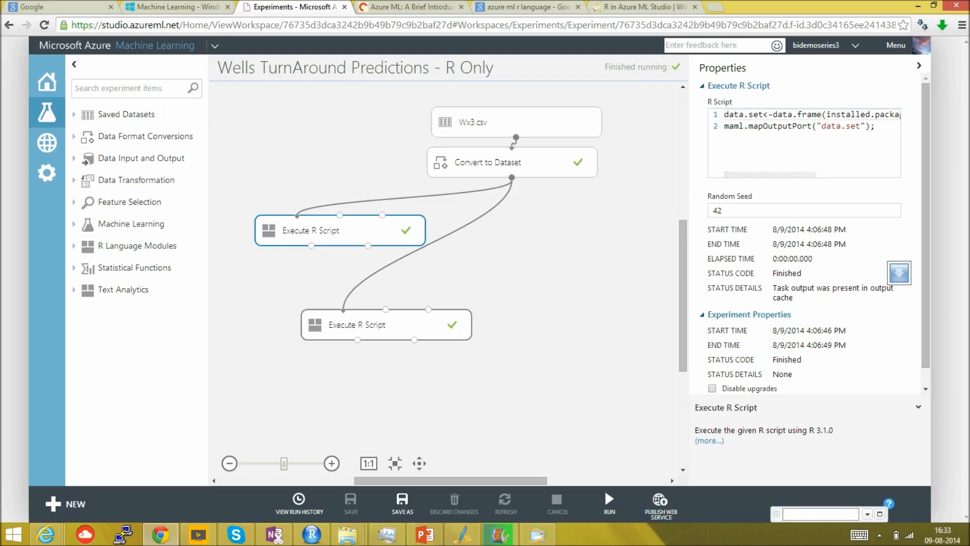
left_click(386, 325)
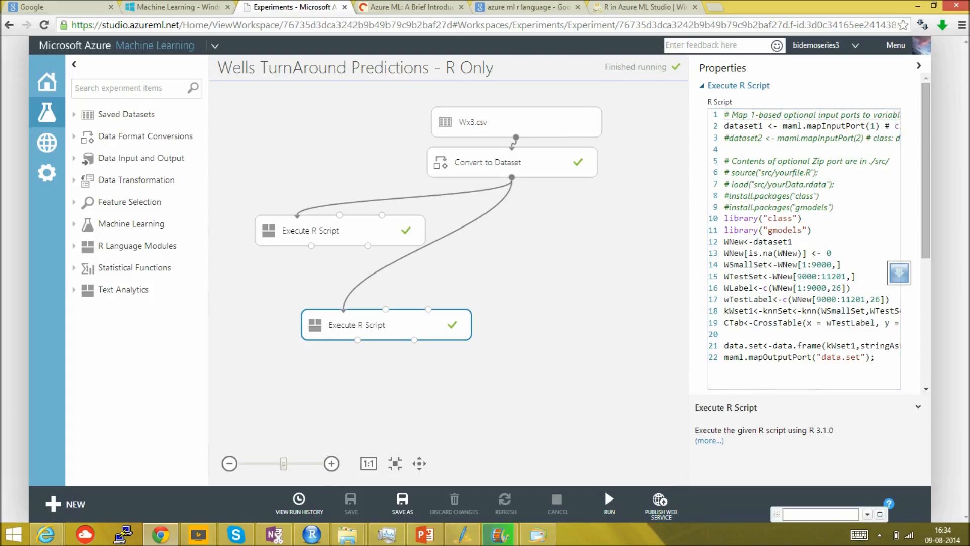
left_click(605, 489)
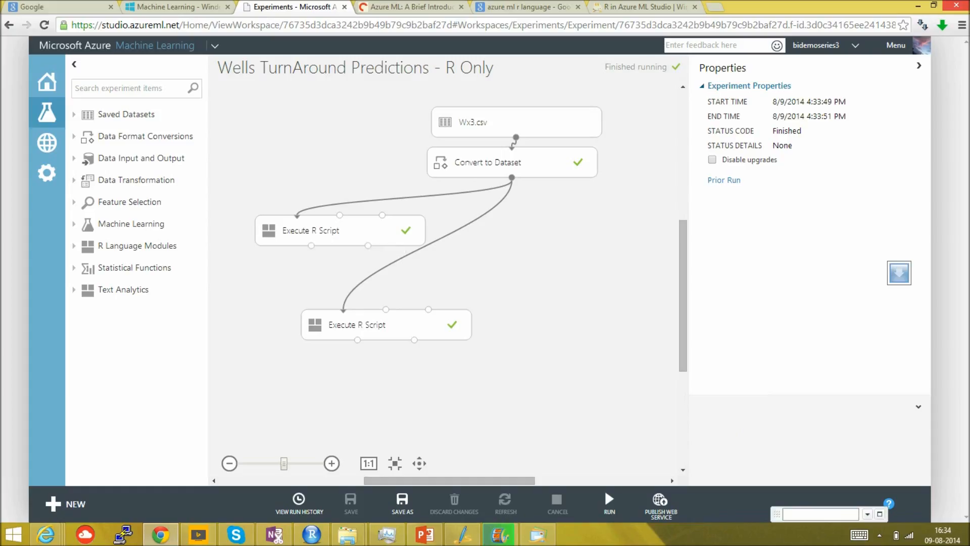
- Visualize the result dataset of the upper Execute R Script module and look through its list of installed packages
left_click(311, 246)
right_click(312, 246)
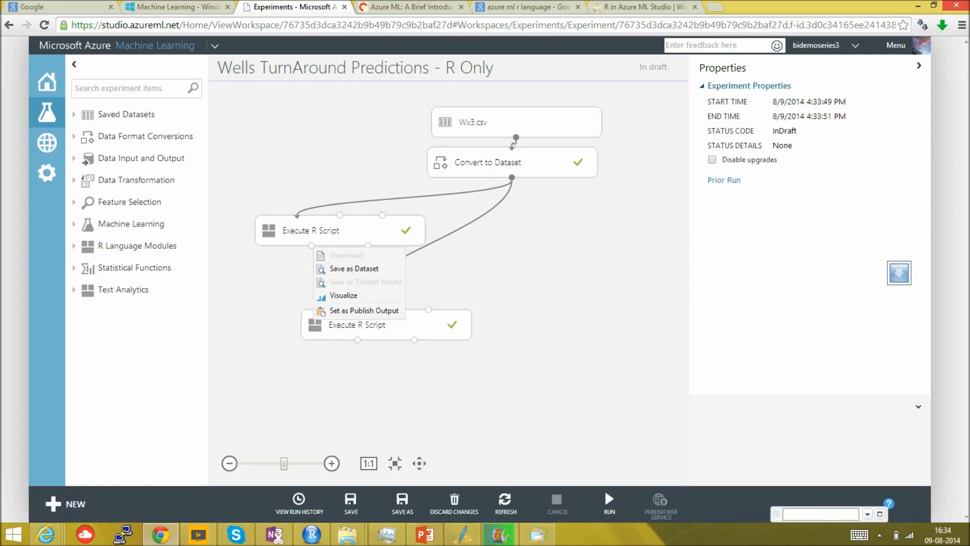
left_click(344, 296)
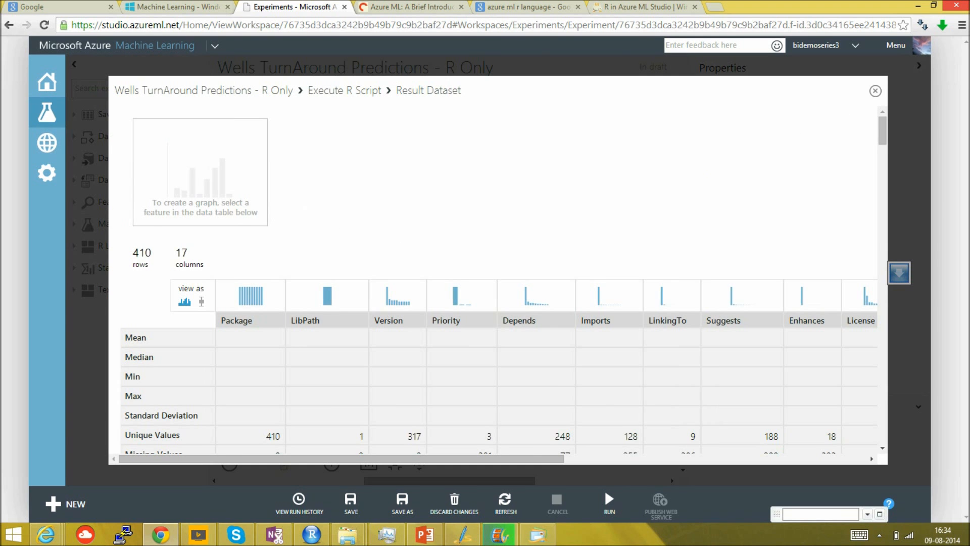
scroll(498, 278, "down", 8)
scroll(497, 278, "down", 10)
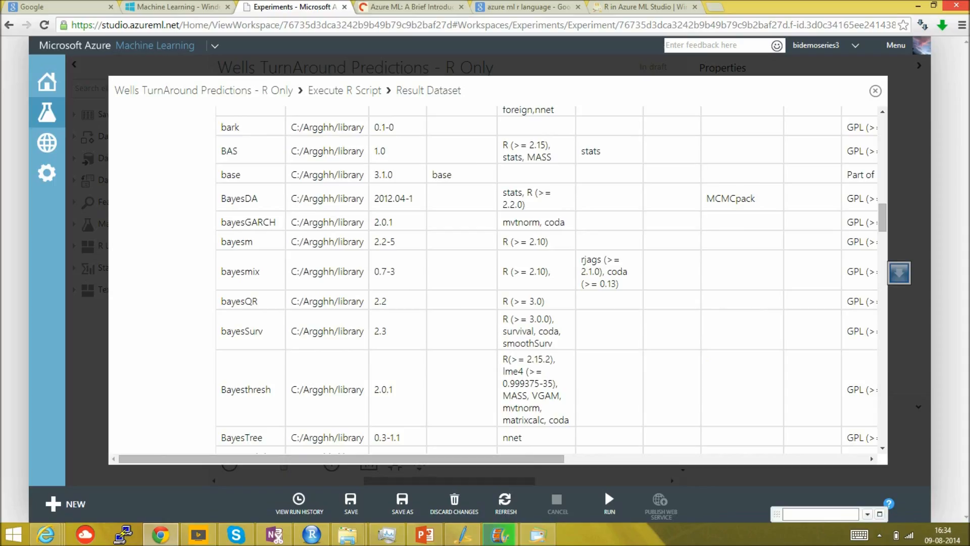
key("Escape")
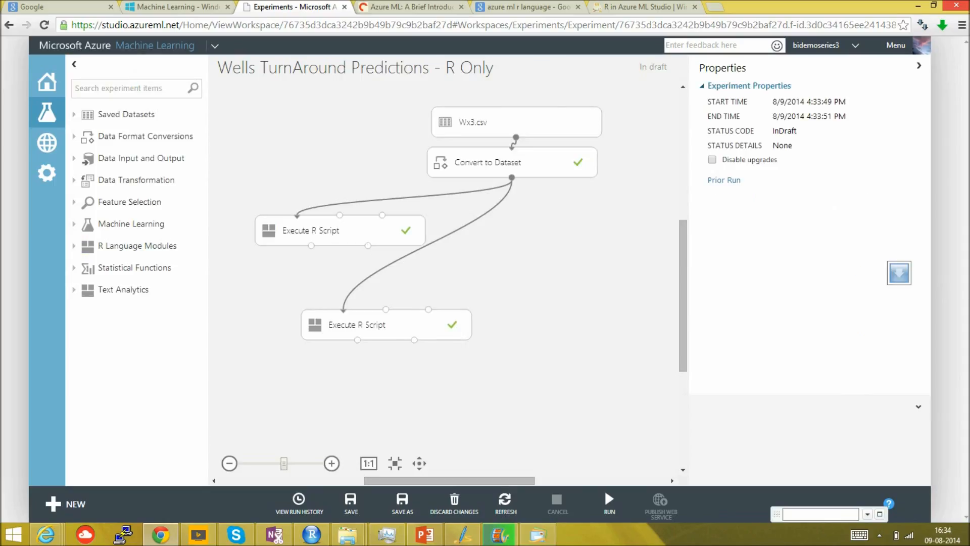
- Visualize the result dataset of the lower Execute R Script module and look through the predicted class values
right_click(357, 340)
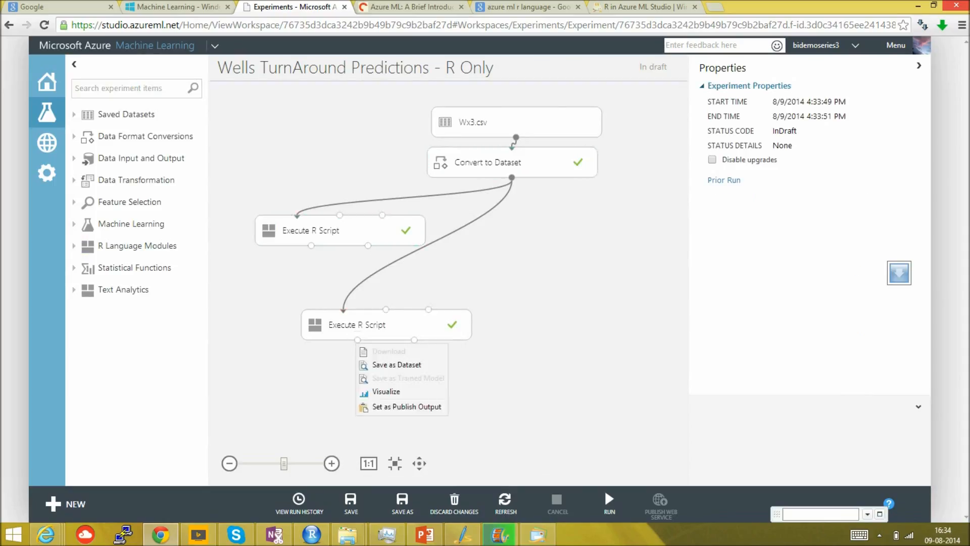
left_click(386, 392)
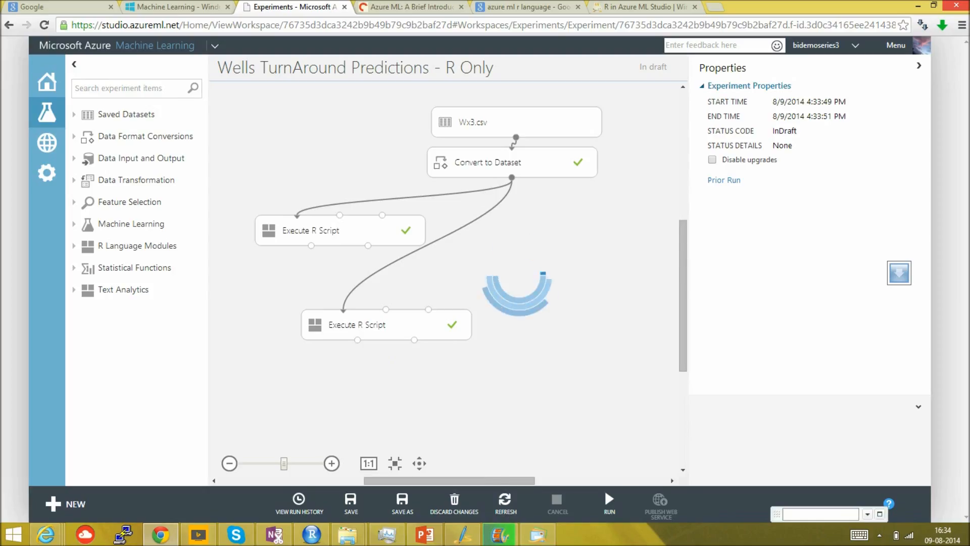
scroll(498, 283, "down", 5)
scroll(498, 283, "down", 10)
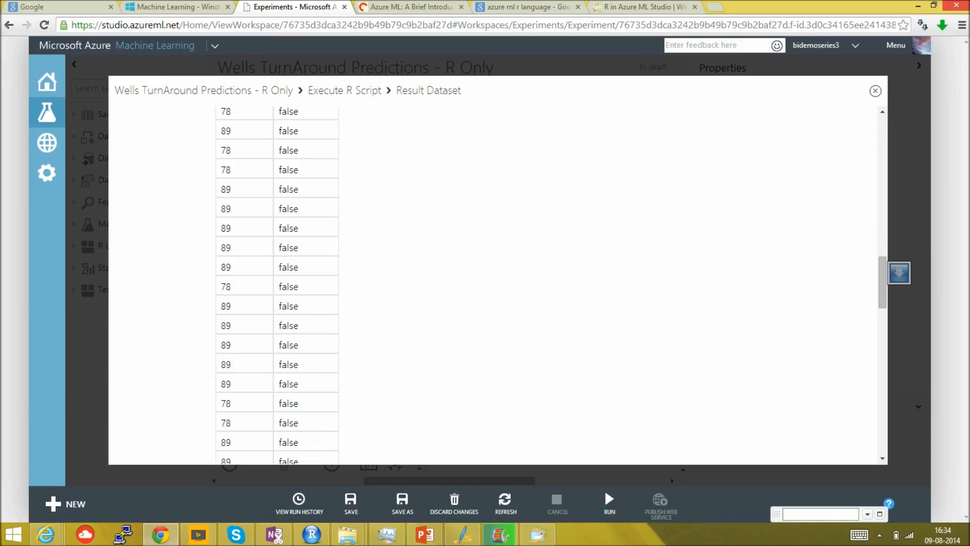
key("Escape")
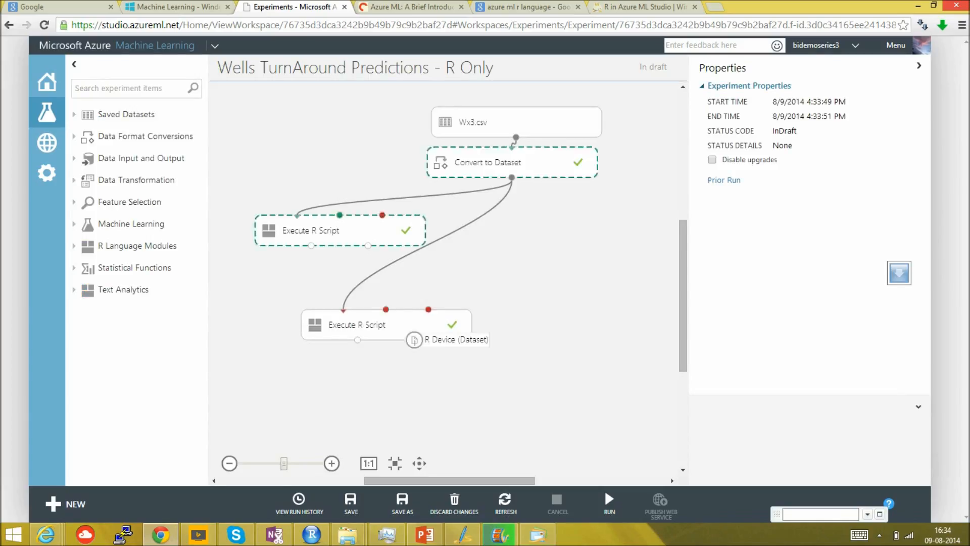
- Visualize the R Device output of the lower Execute R Script module and examine the cross table in its standard output
right_click(414, 340)
left_click(445, 387)
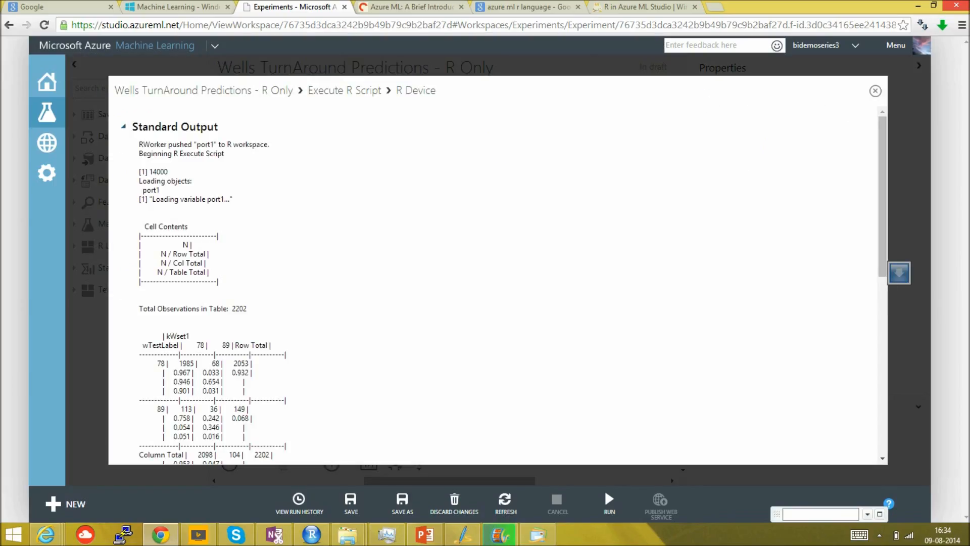
scroll(498, 283, "down", 3)
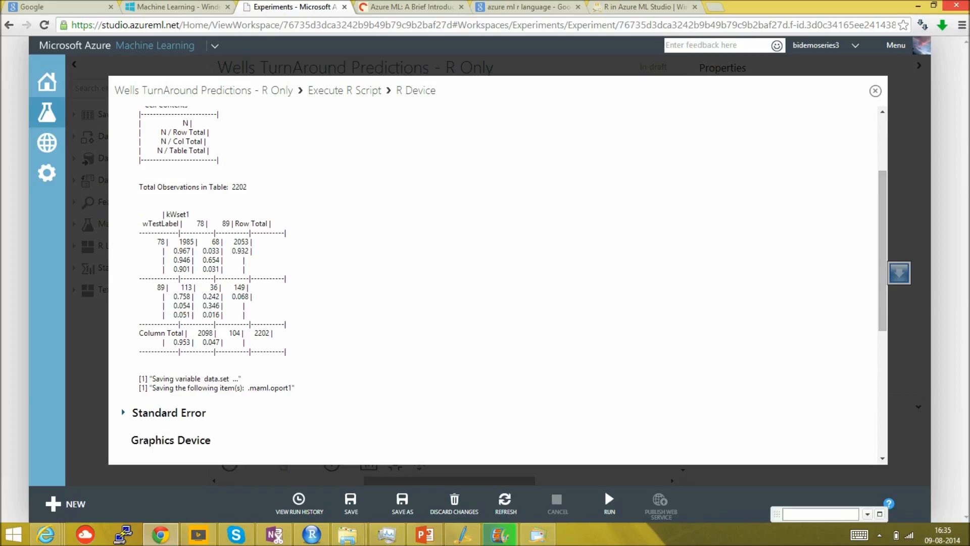
key("Escape")
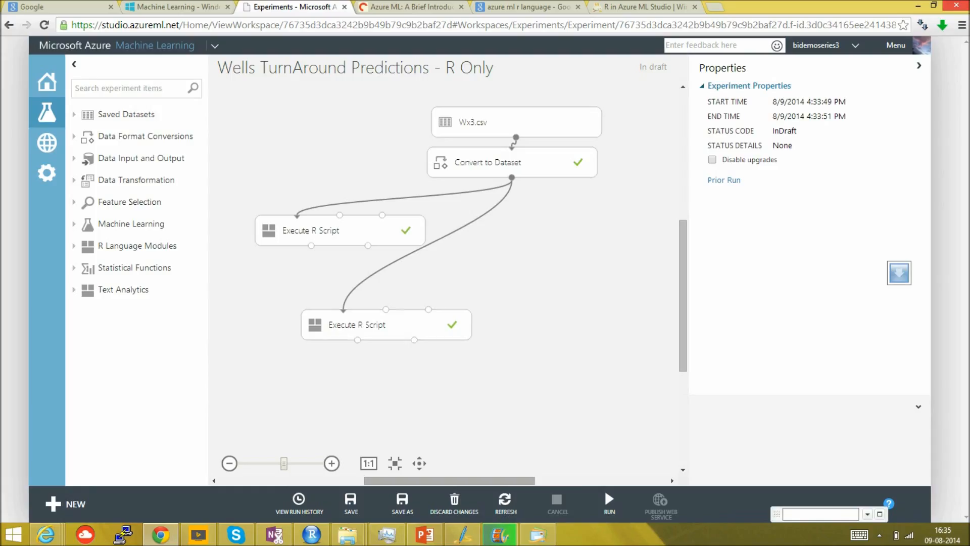
- Switch to the PowerPoint presentation and go to slide 11, "Where do I use KNN"
left_click(425, 534)
left_click(82, 434)
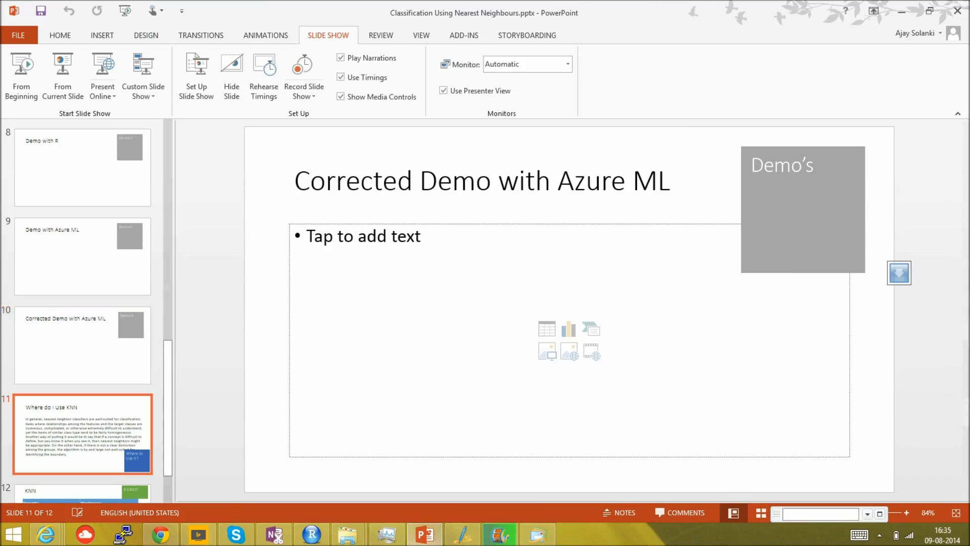